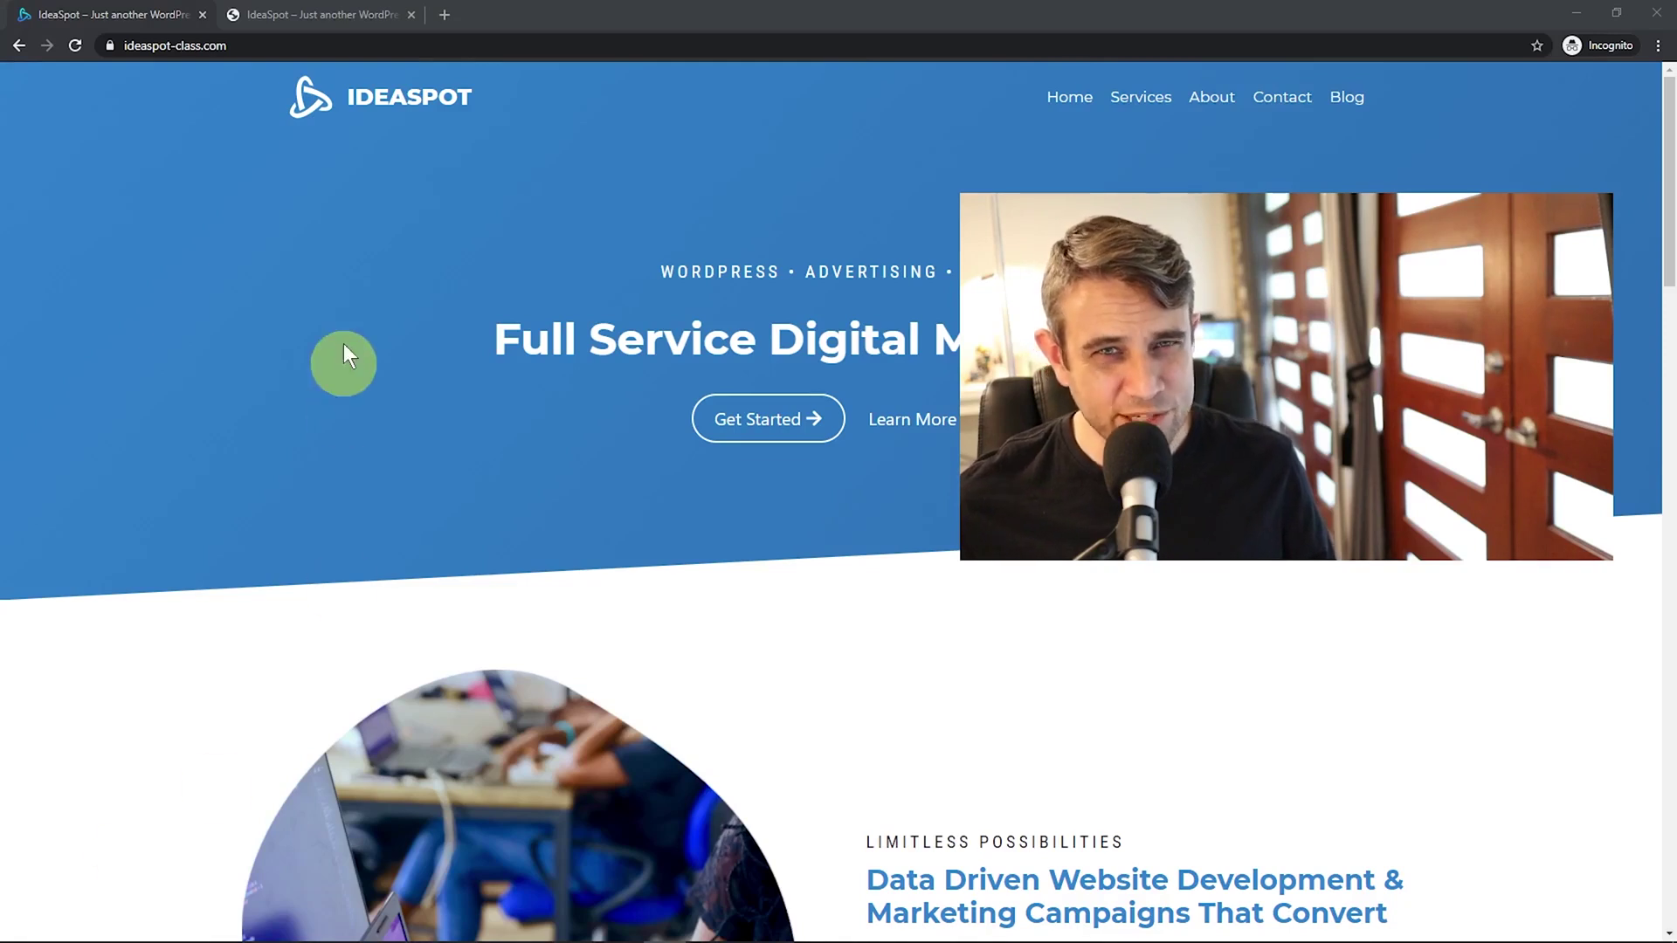
# Switch to the admin tab to reach the Media Library with its eleven uploaded images
pyautogui.click(323, 14)
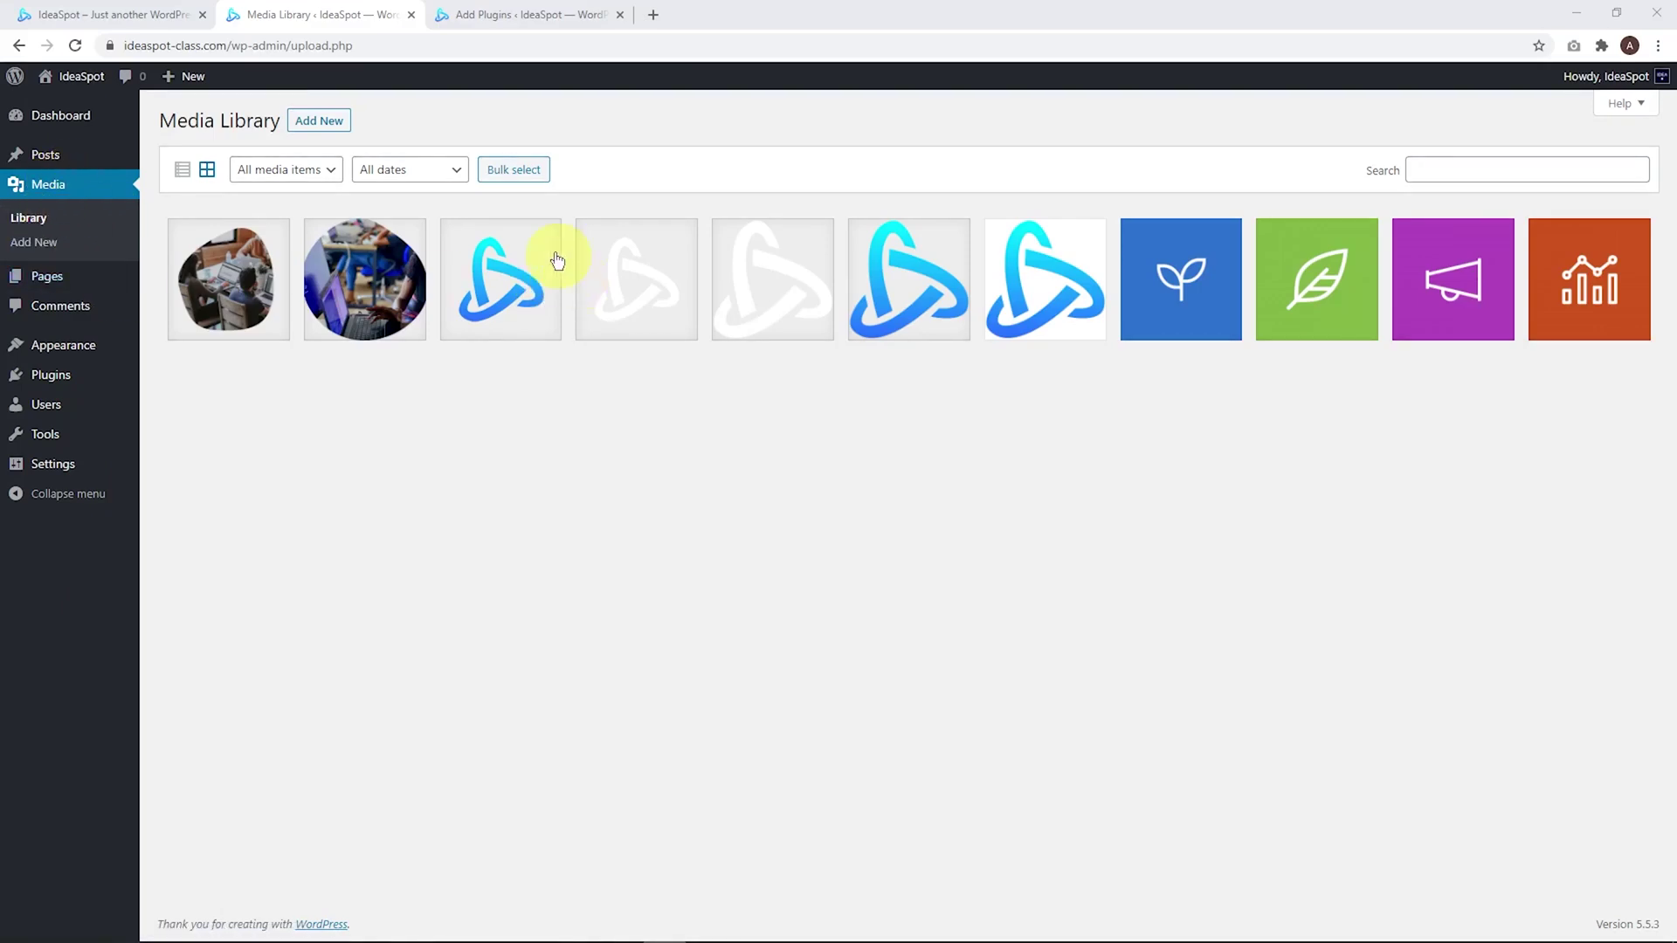
pyautogui.click(513, 172)
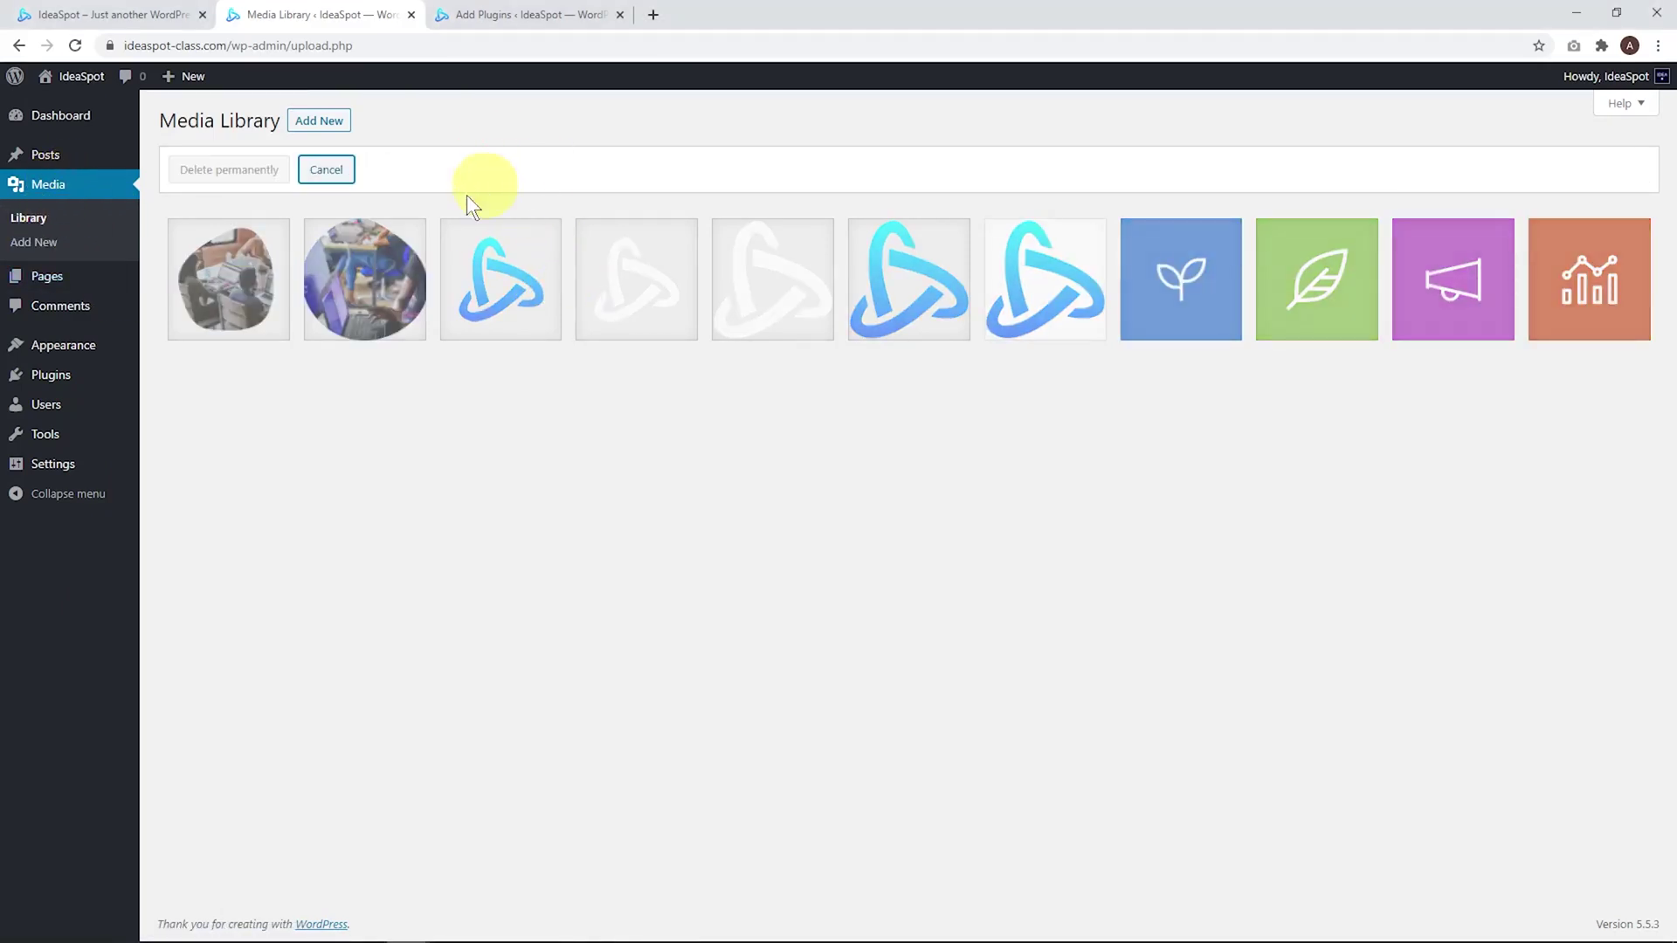
pyautogui.click(230, 272)
pyautogui.keyDown('shift'); pyautogui.click(1581, 286); pyautogui.keyUp('shift')
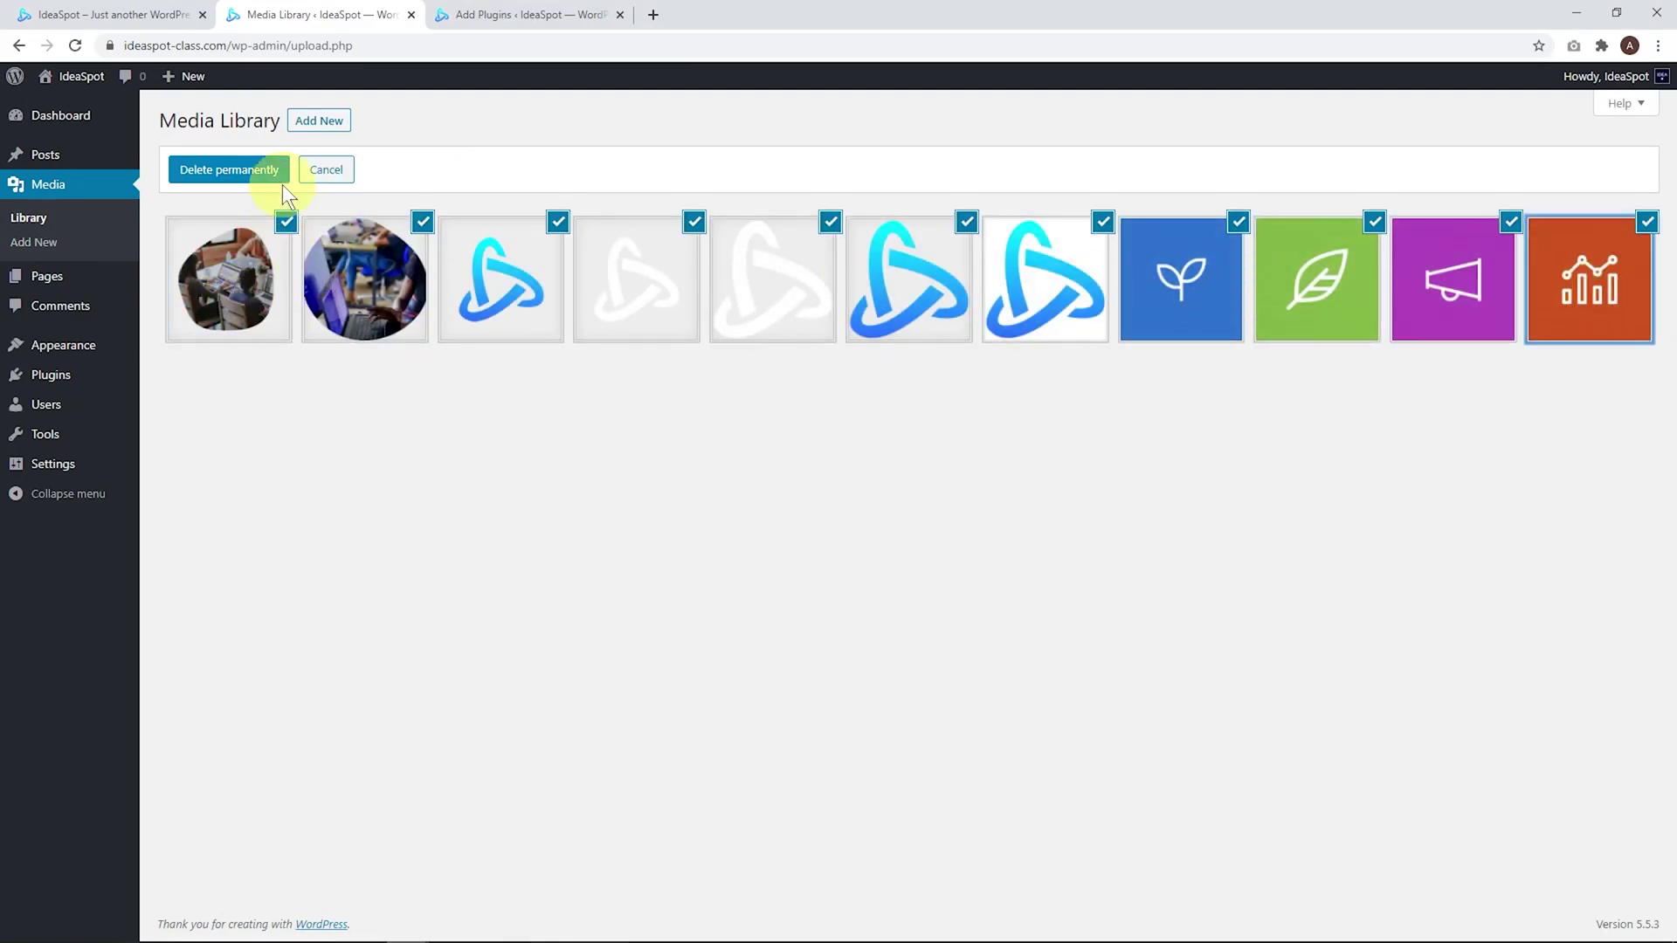
pyautogui.click(328, 173)
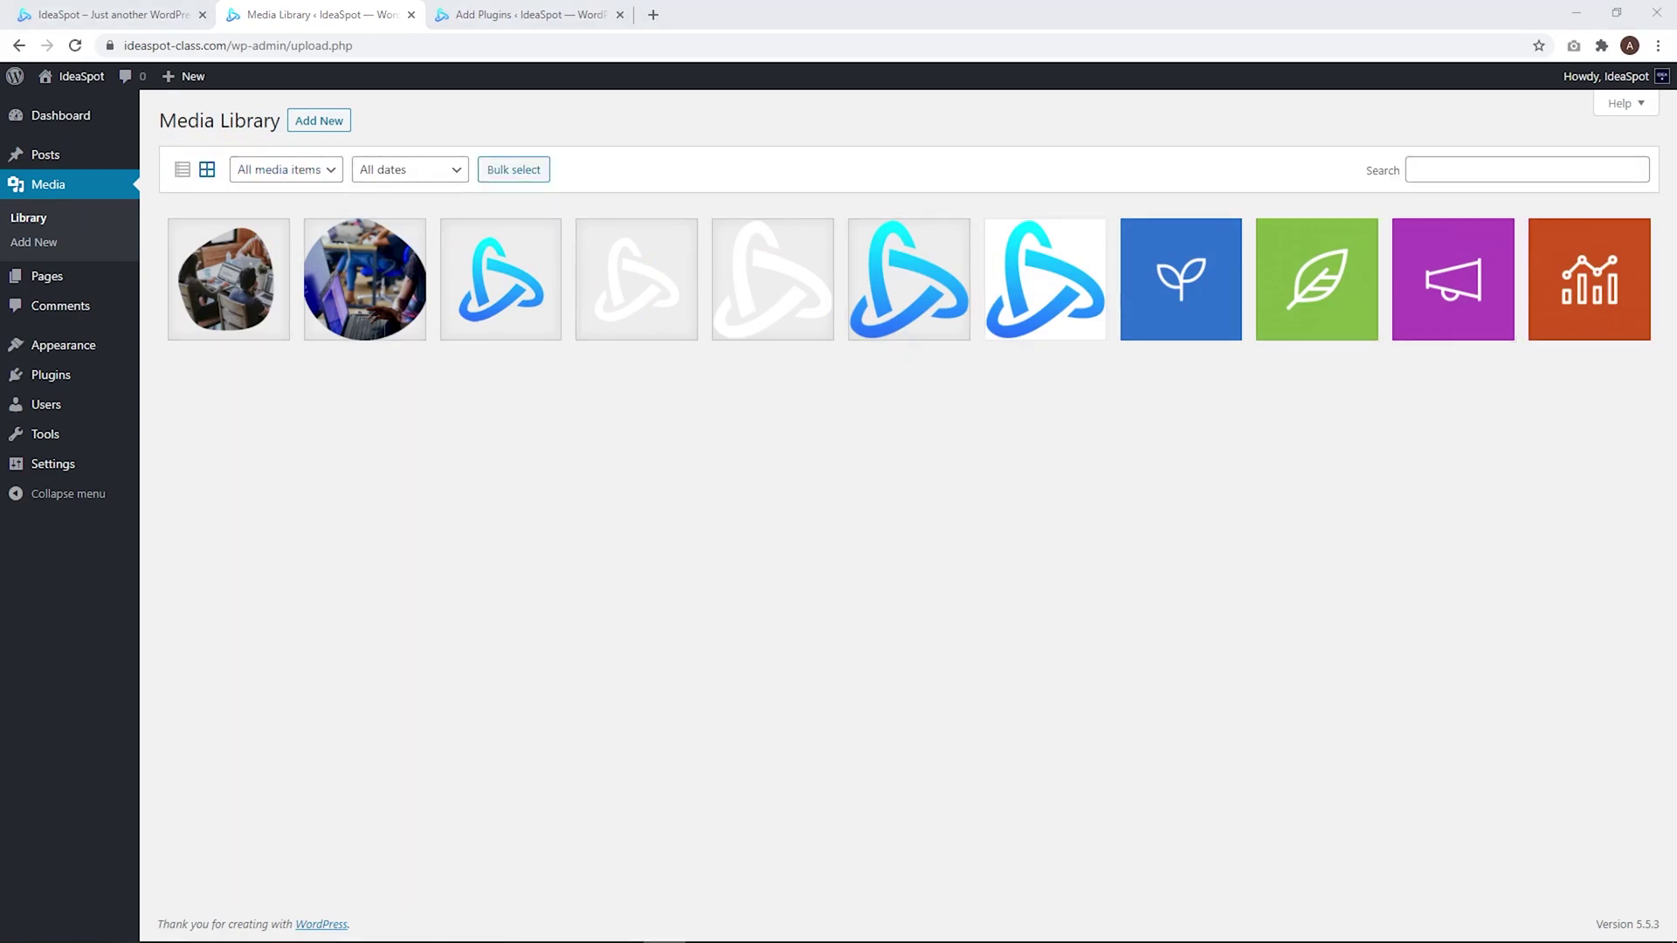
# Show the Media Library in list view with 99 items per page
pyautogui.click(182, 175)
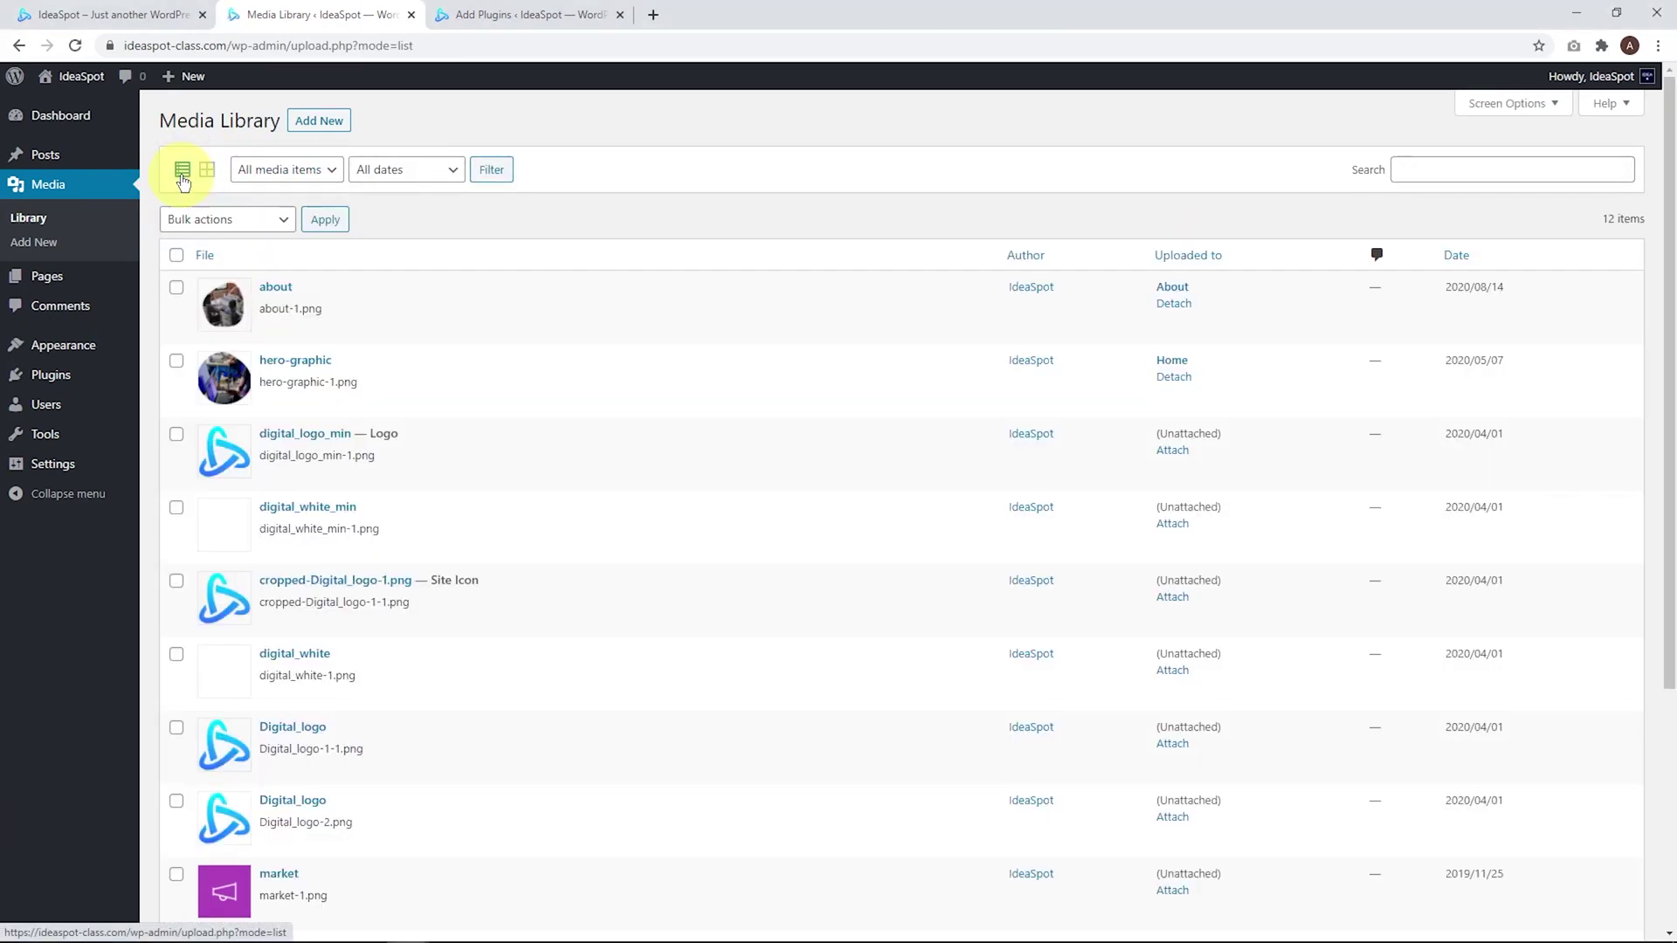
pyautogui.click(1505, 108)
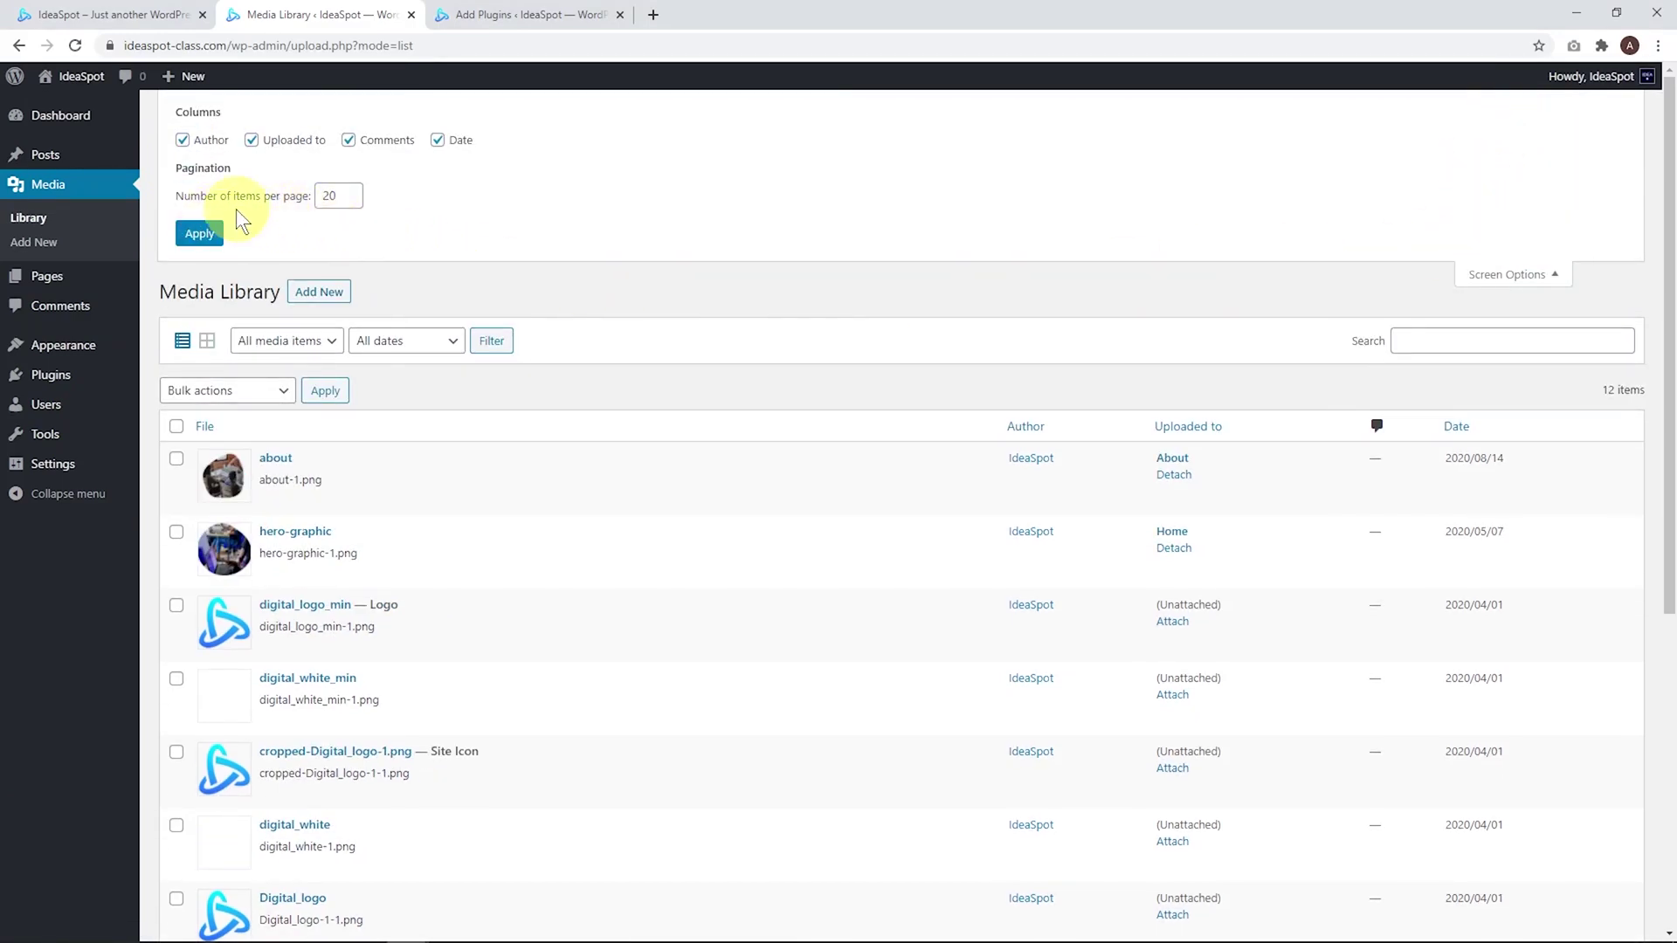
pyautogui.doubleClick(330, 197)
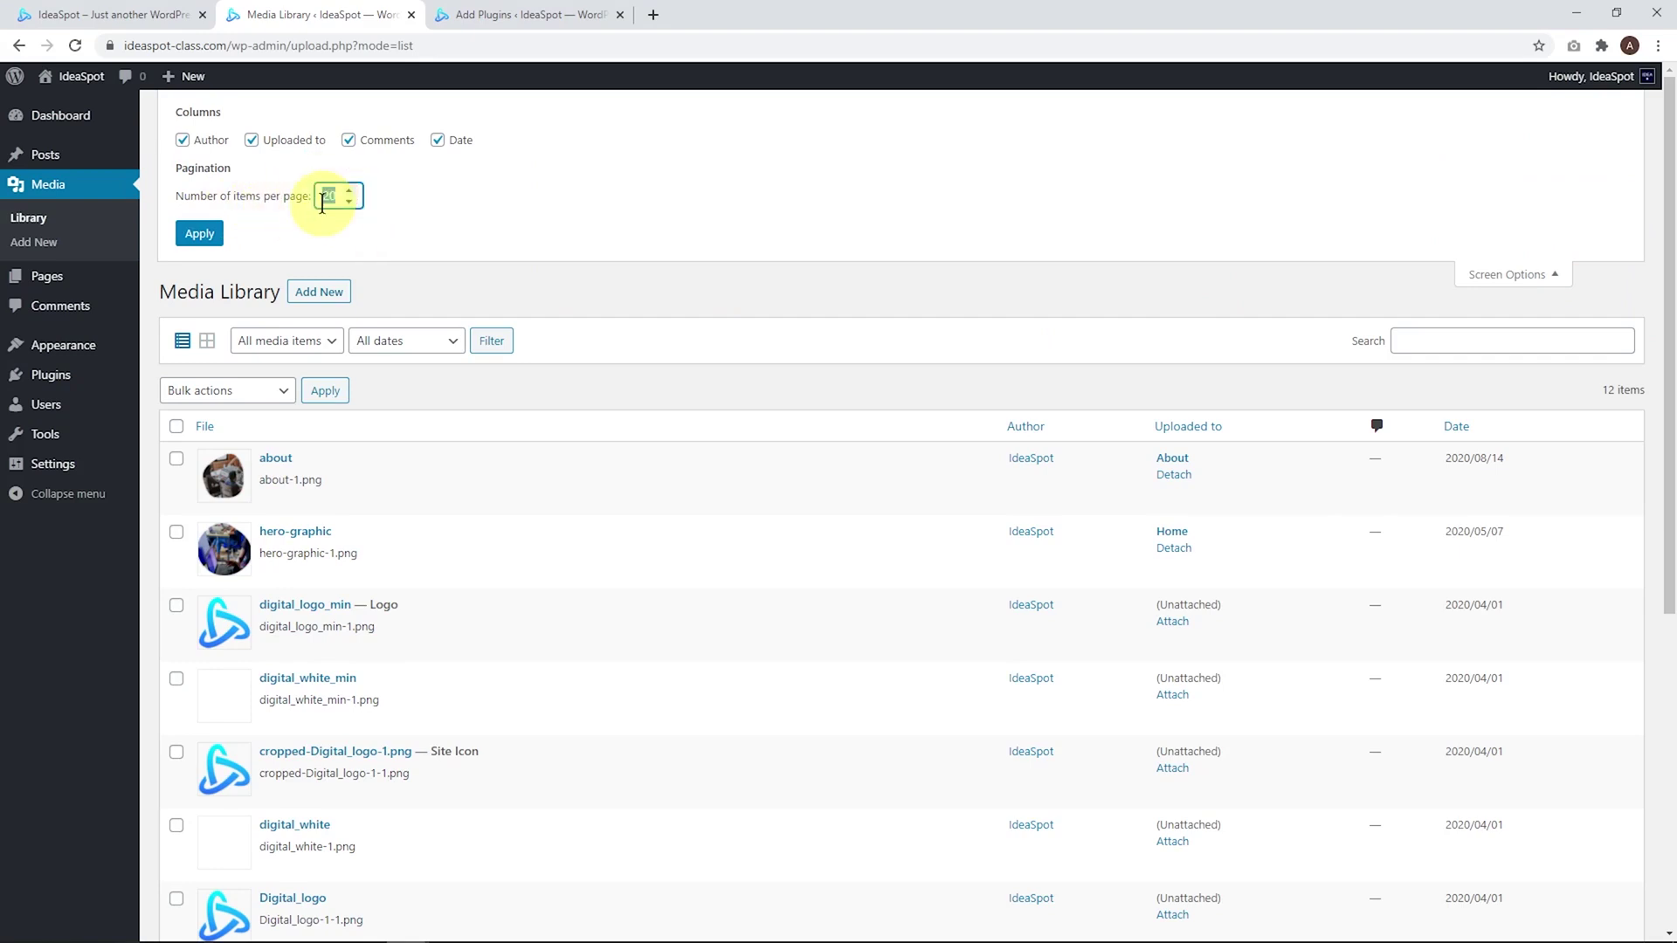
pyautogui.write('99')
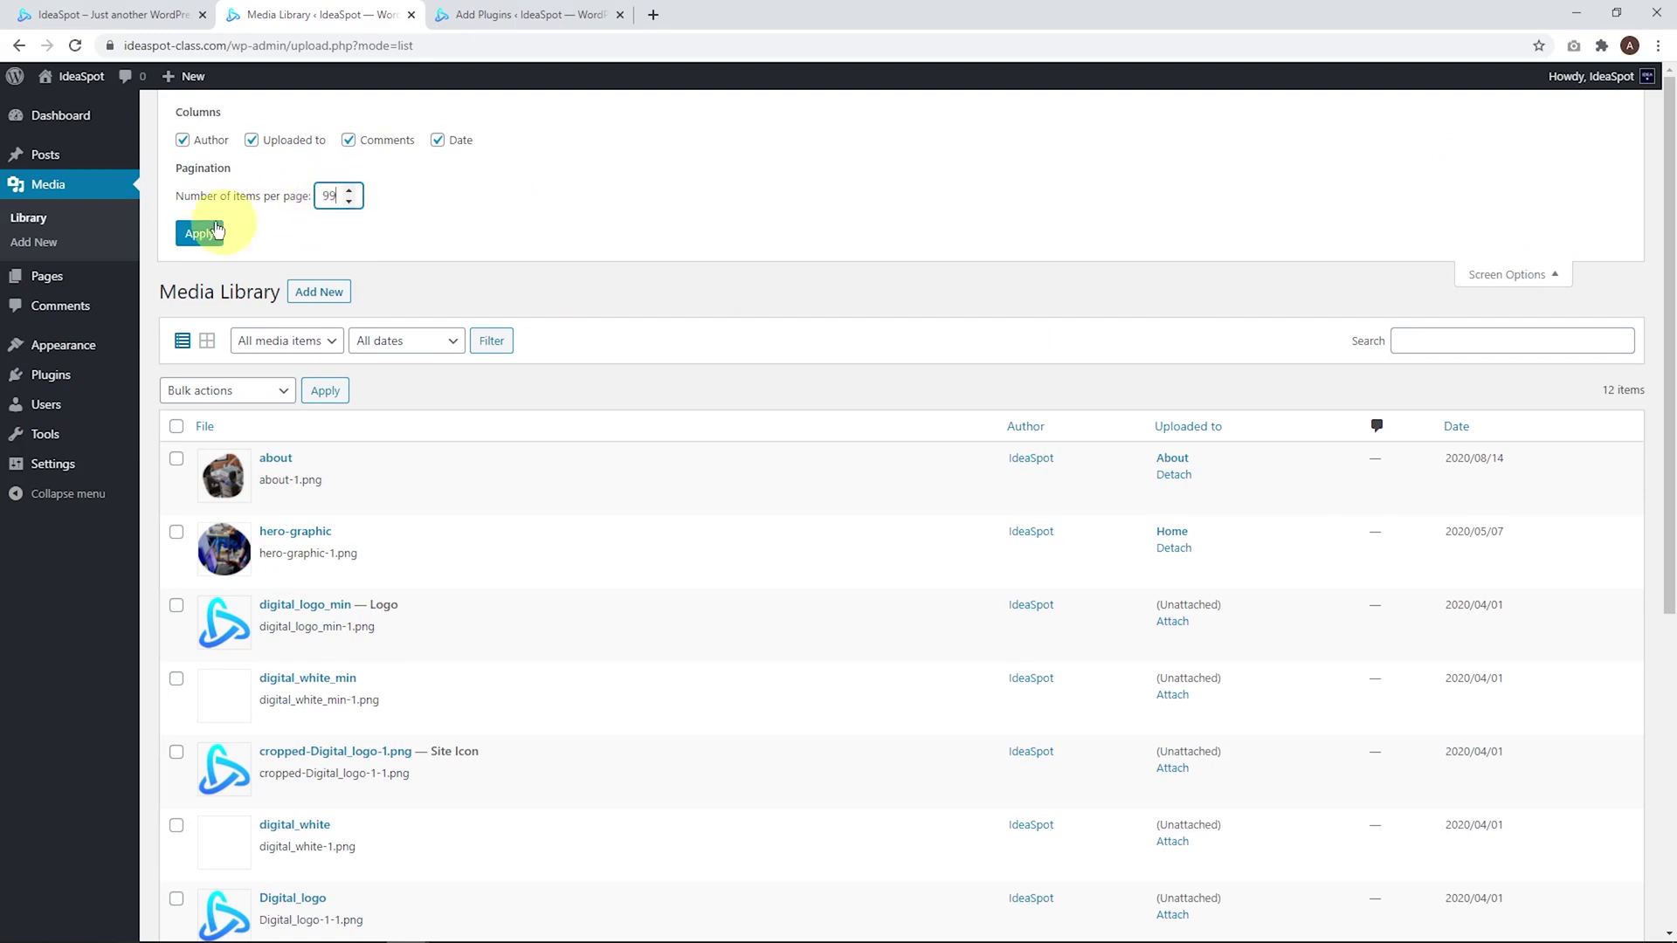
pyautogui.click(196, 235)
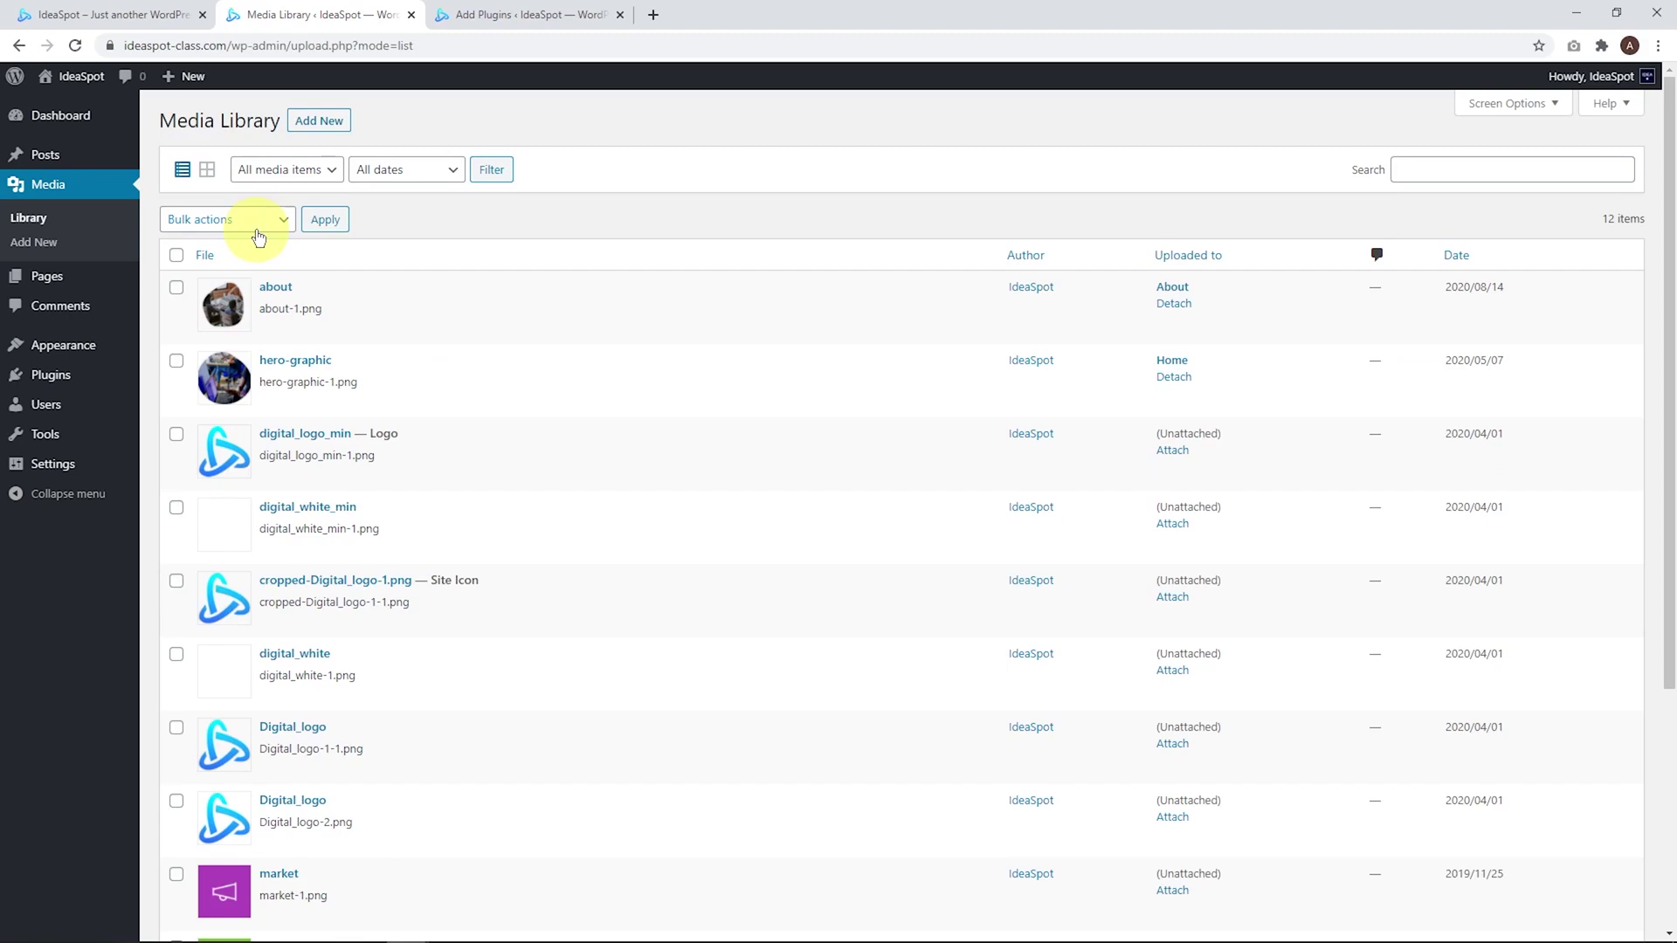
# Permanently bulk-delete all 12 media files, then move to the 'reset' plugin search results
pyautogui.click(176, 256)
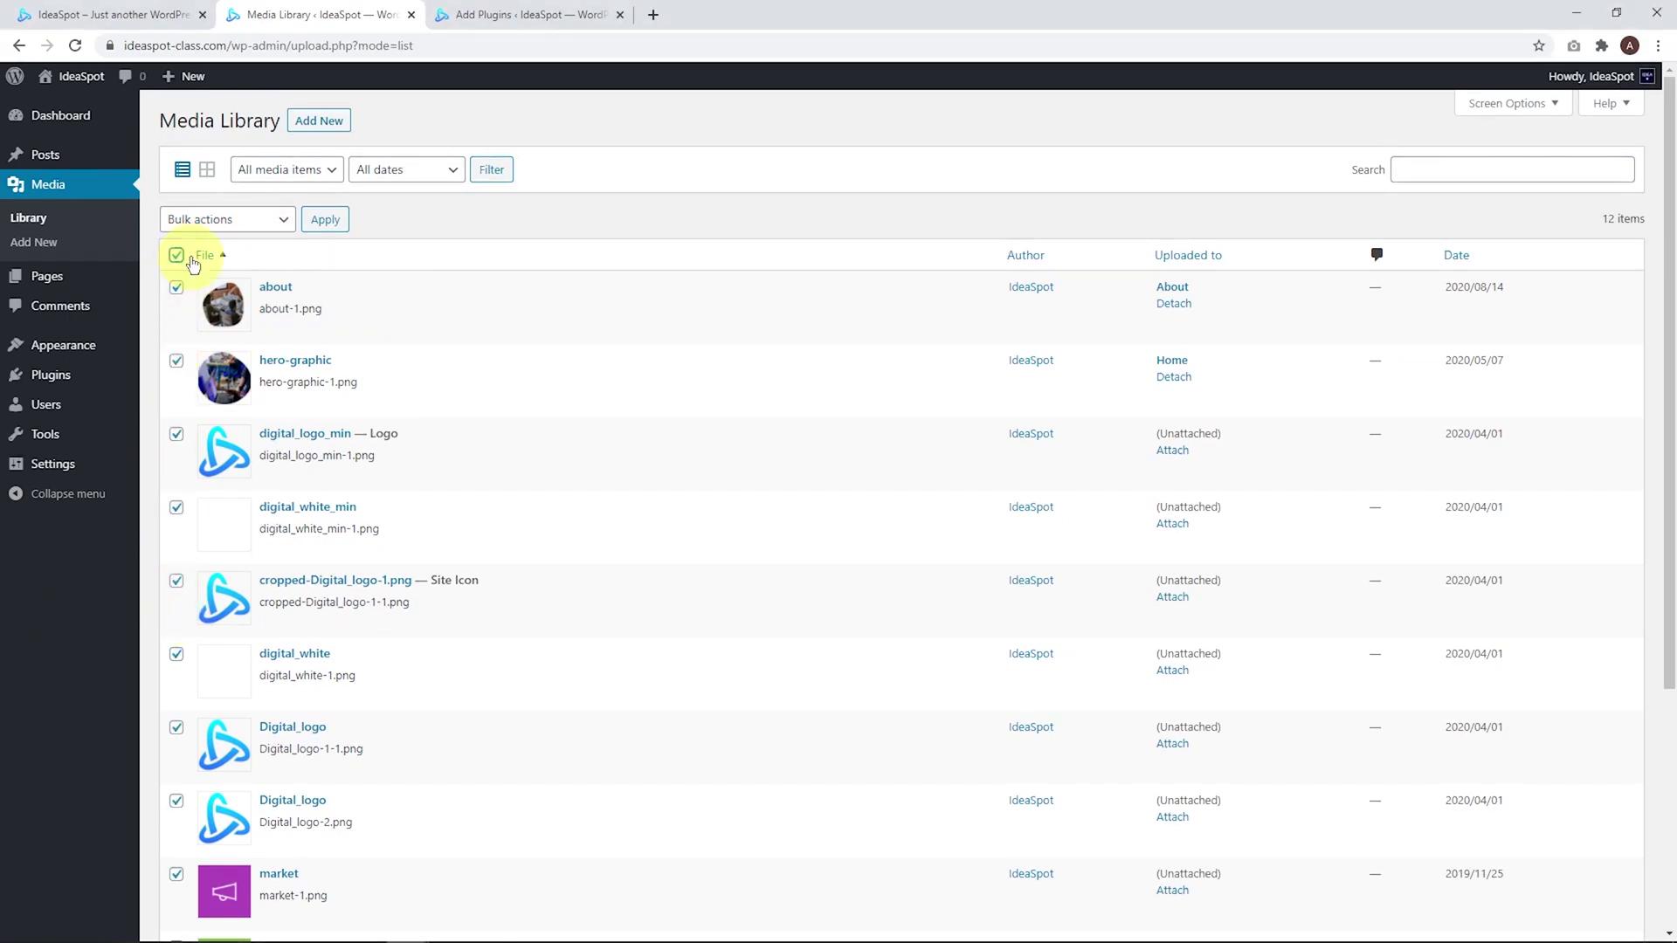
pyautogui.click(200, 219)
pyautogui.click(206, 255)
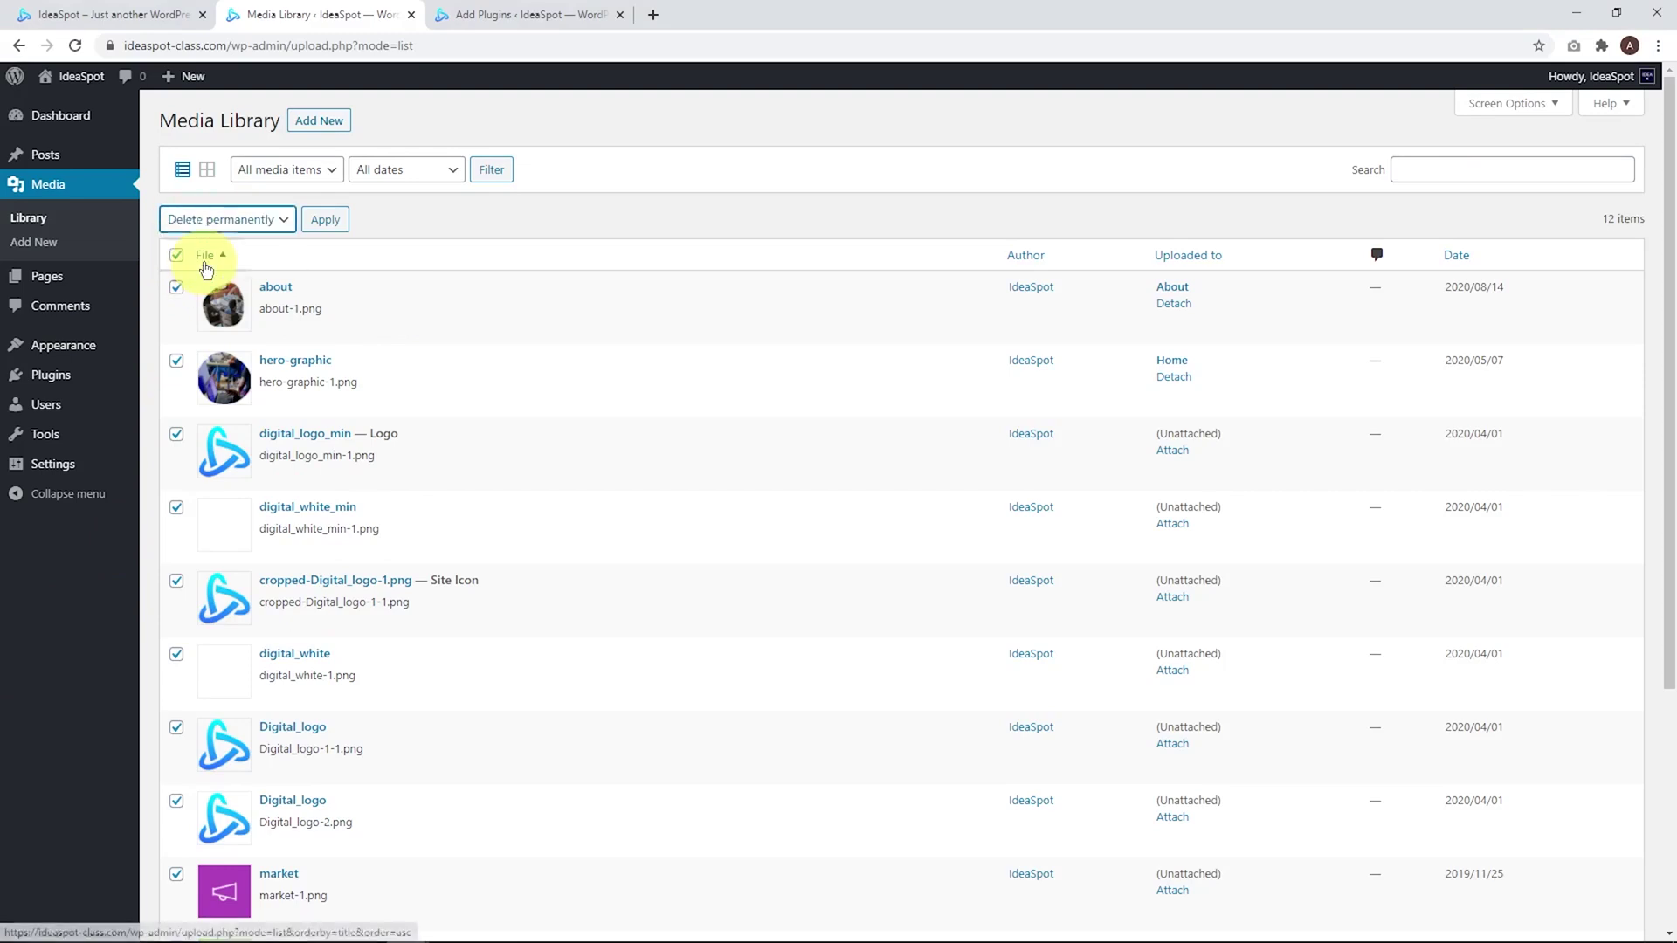
pyautogui.click(321, 222)
pyautogui.click(919, 179)
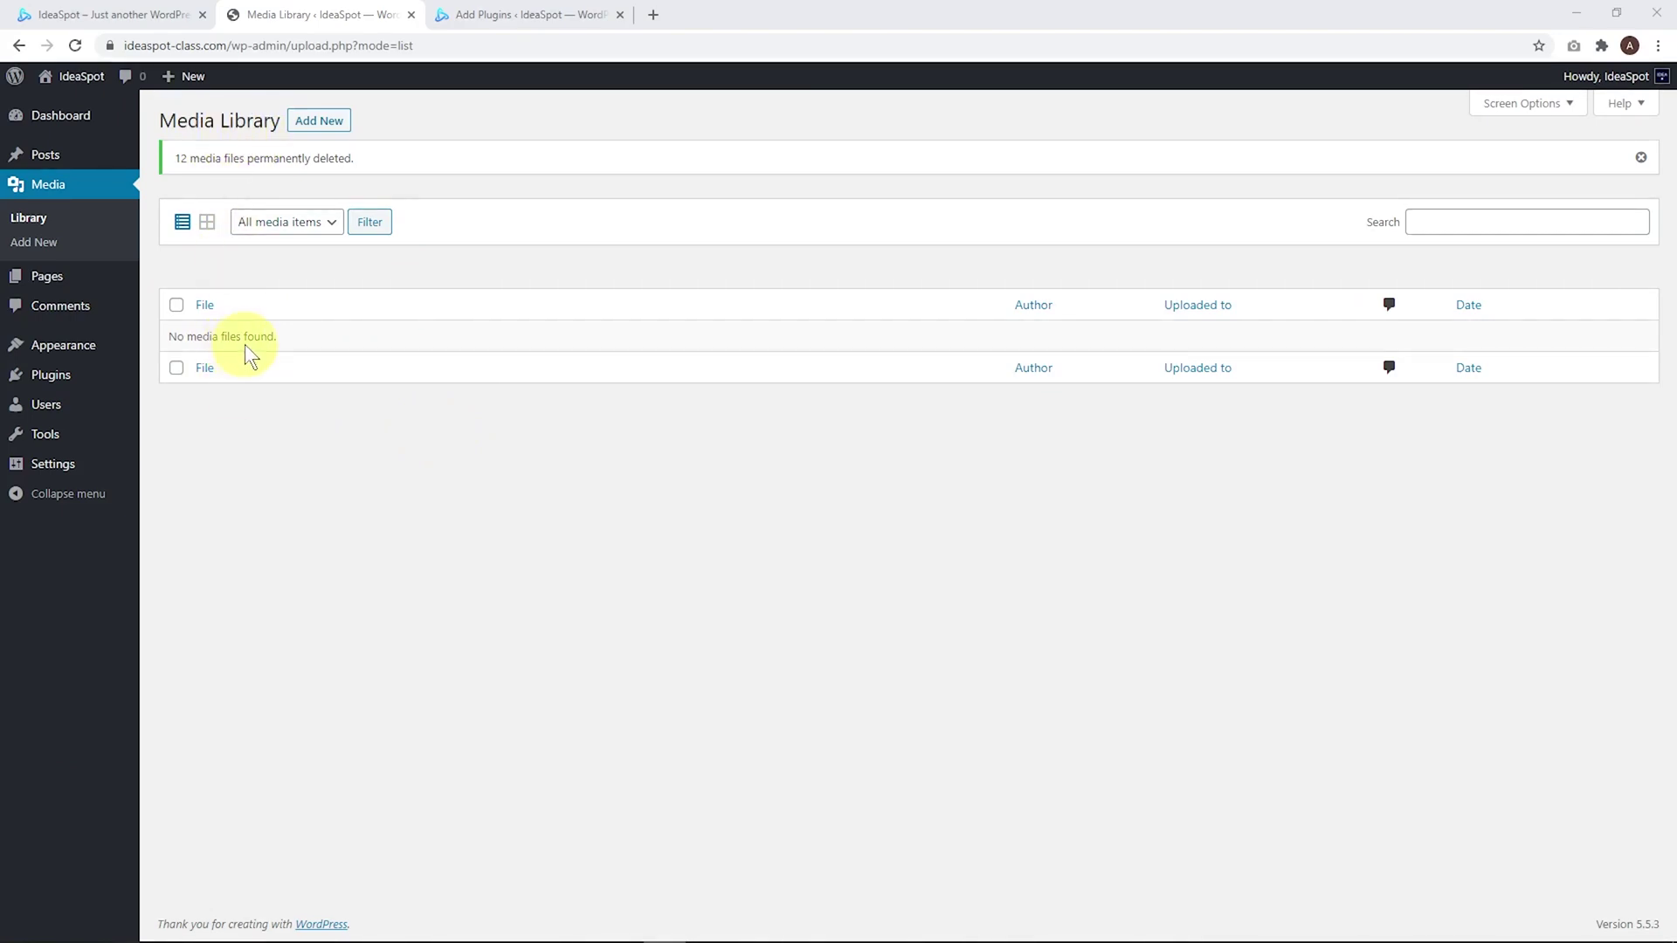
pyautogui.hotkey('ctrl', 'Tab')
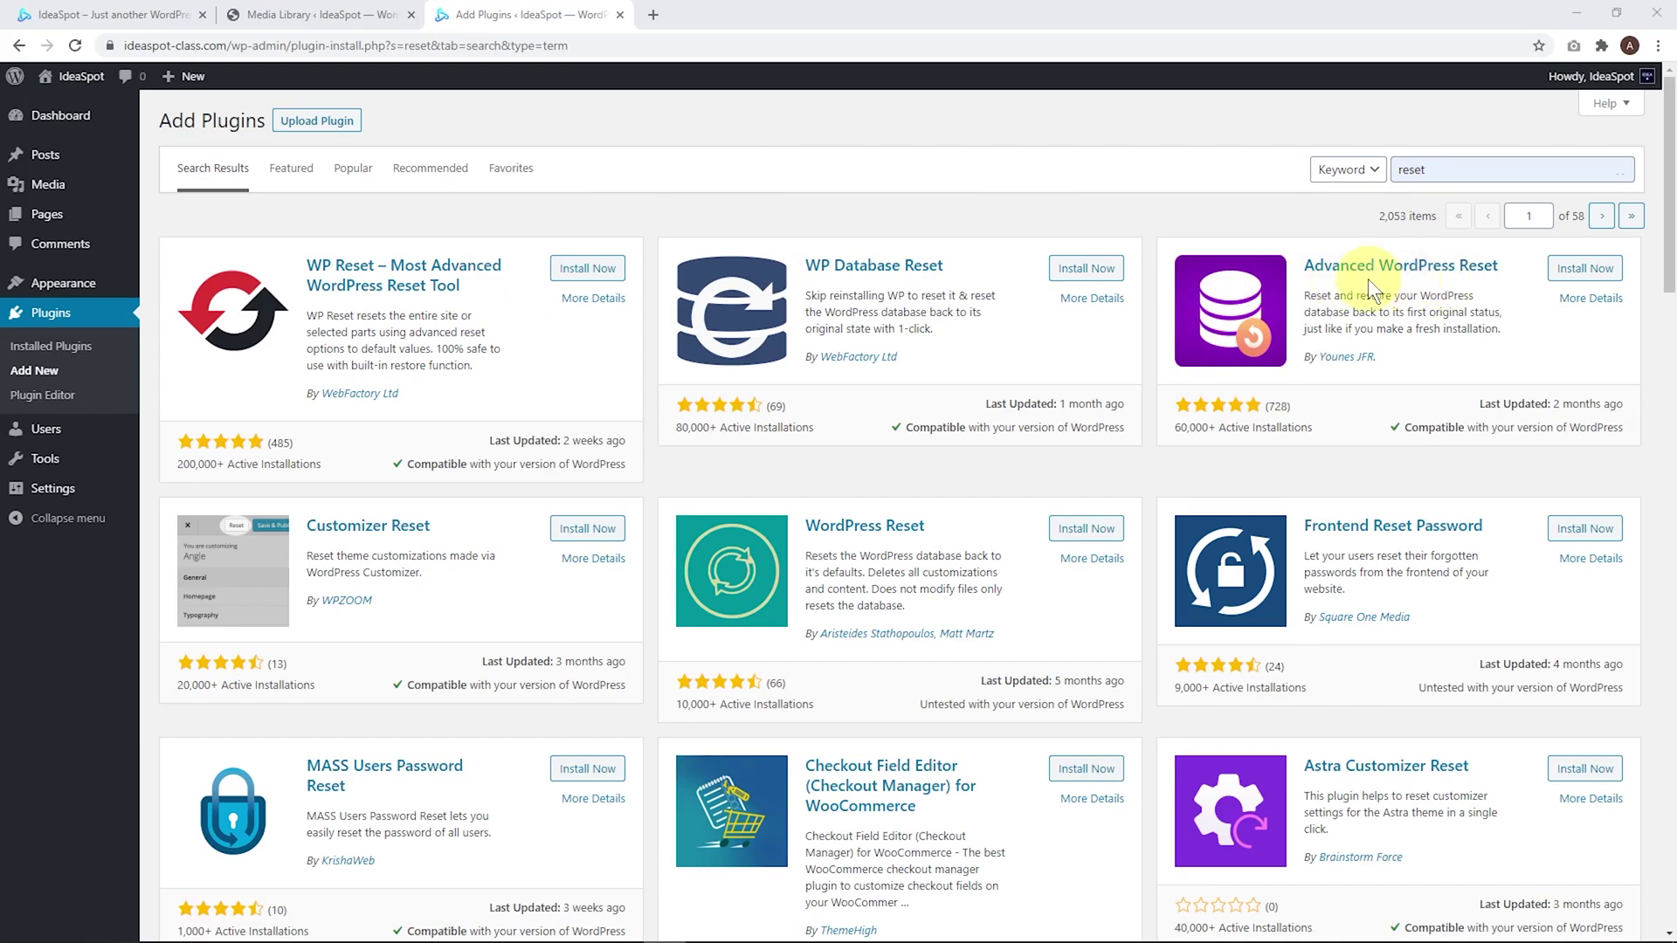
# Install the Advanced WordPress Reset plugin from the search results and activate it
pyautogui.click(1584, 272)
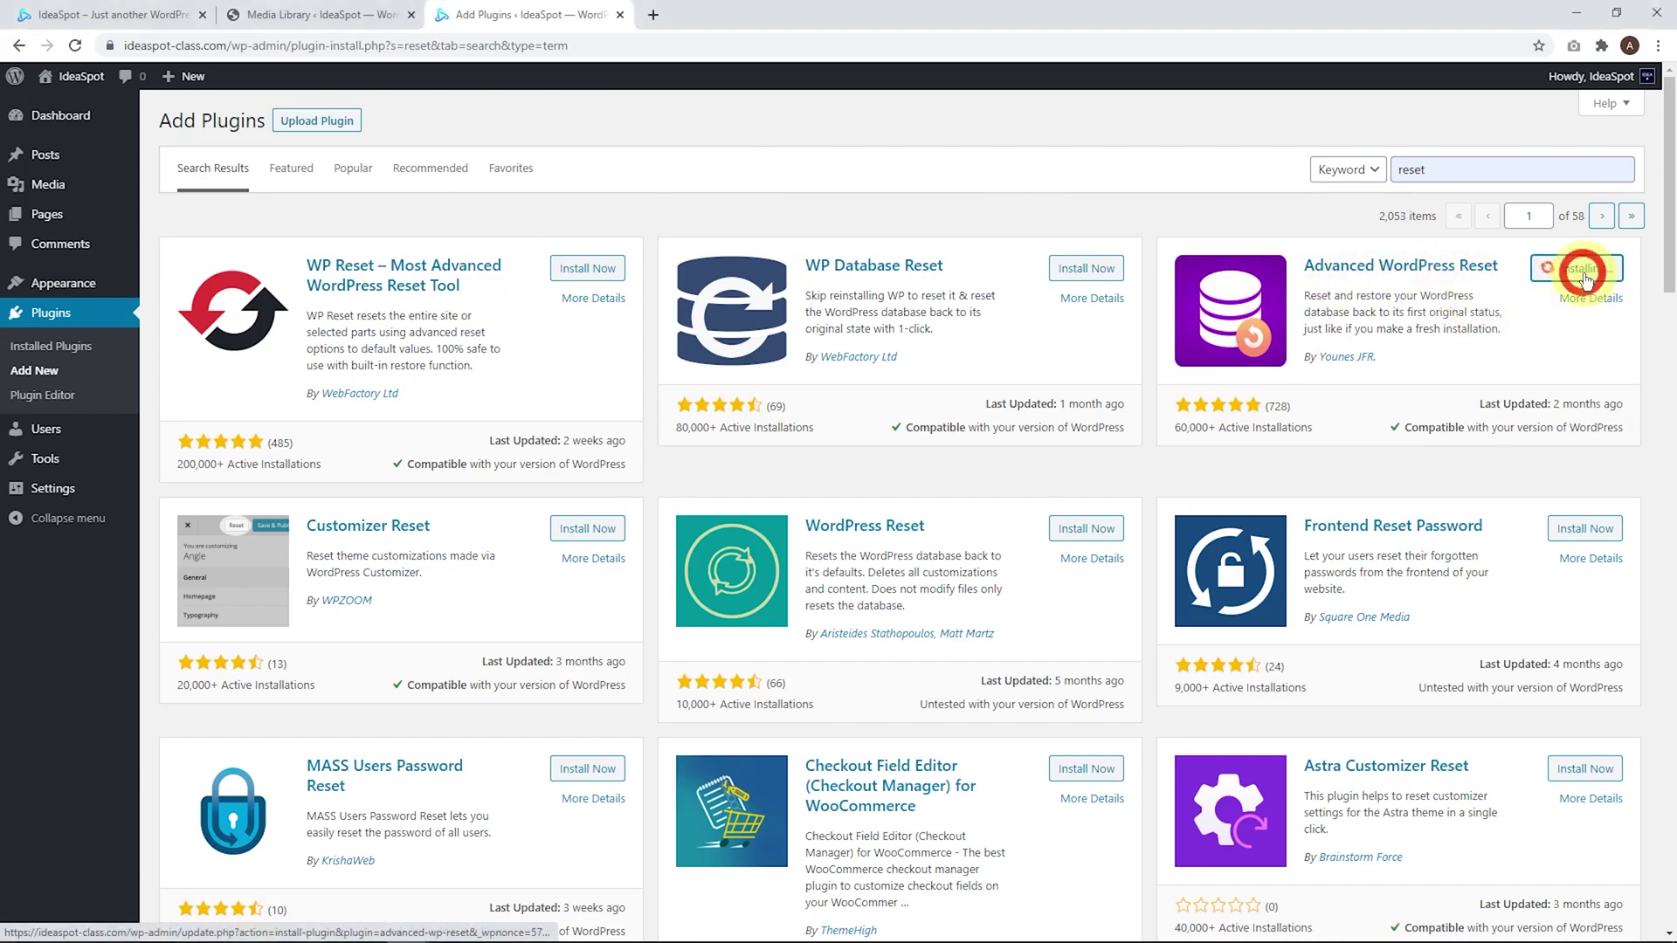
pyautogui.click(1591, 269)
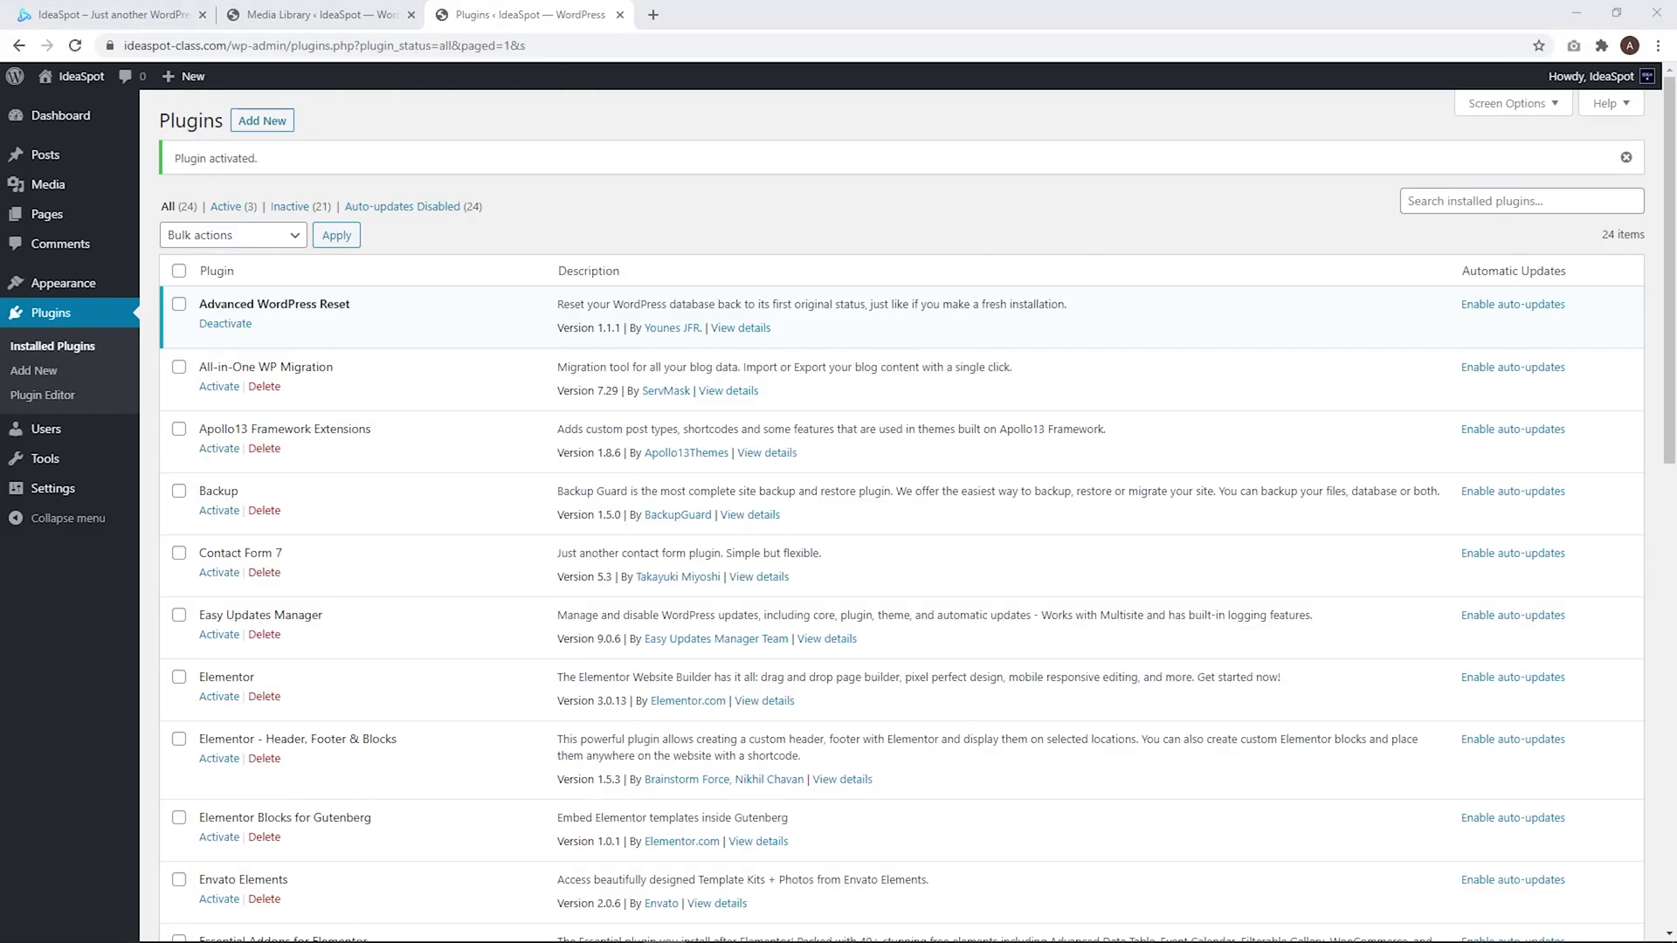
# Run Reset database in Advanced WordPress Reset, confirming with 'reset' and Continue
pyautogui.moveTo(39, 459)
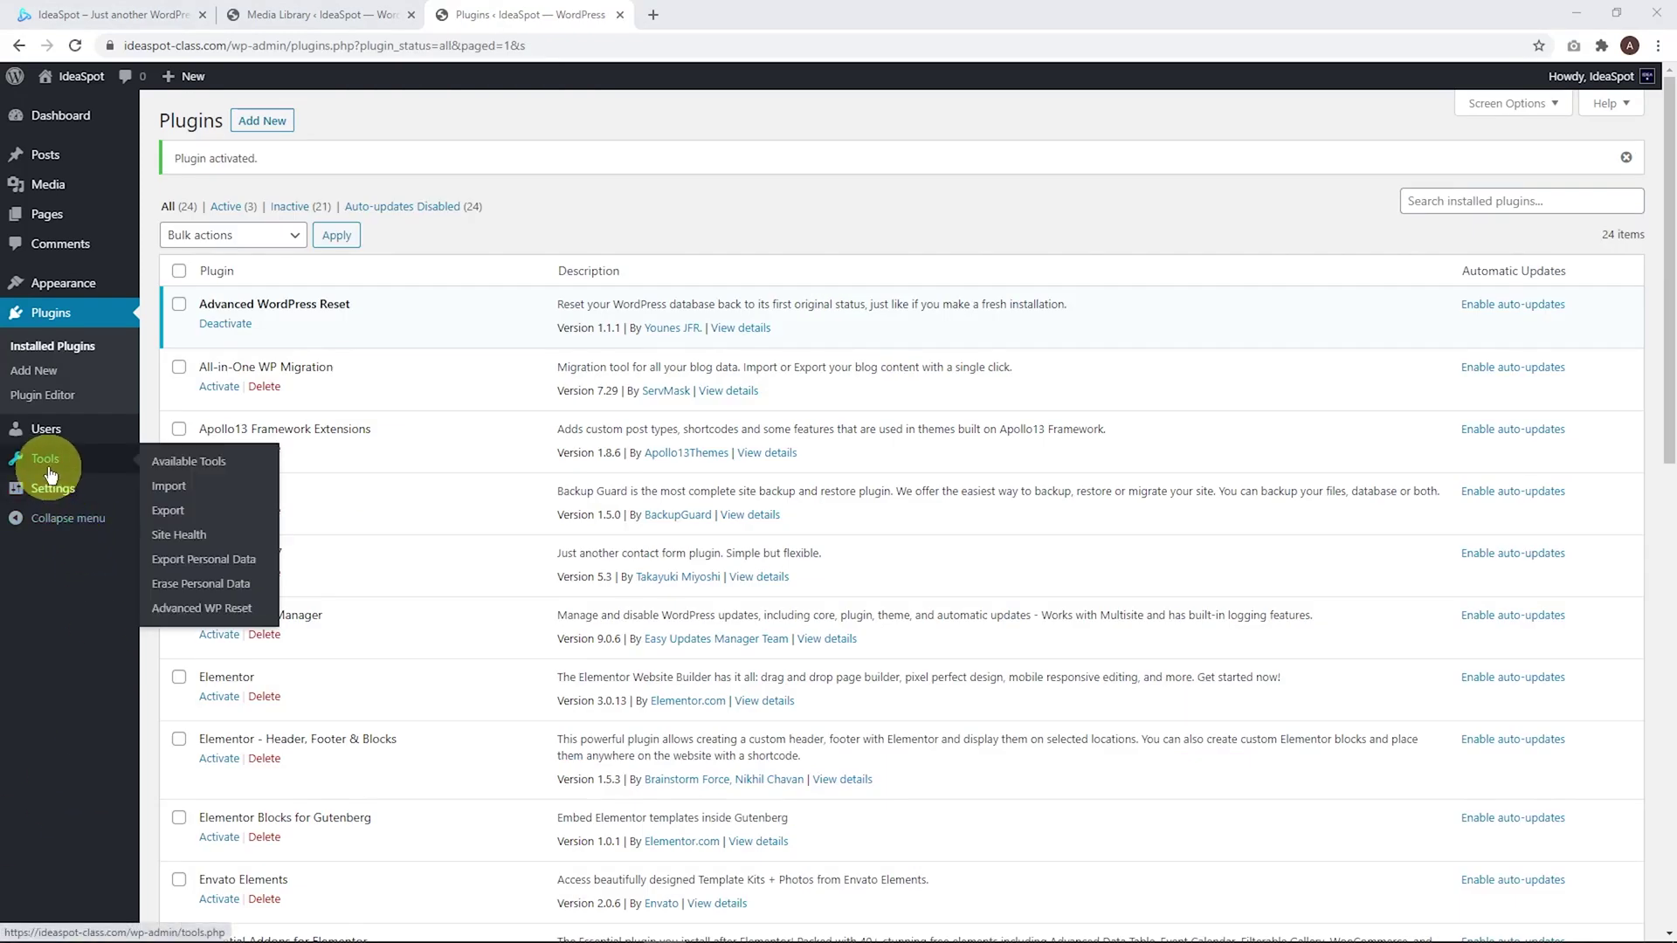
pyautogui.click(196, 612)
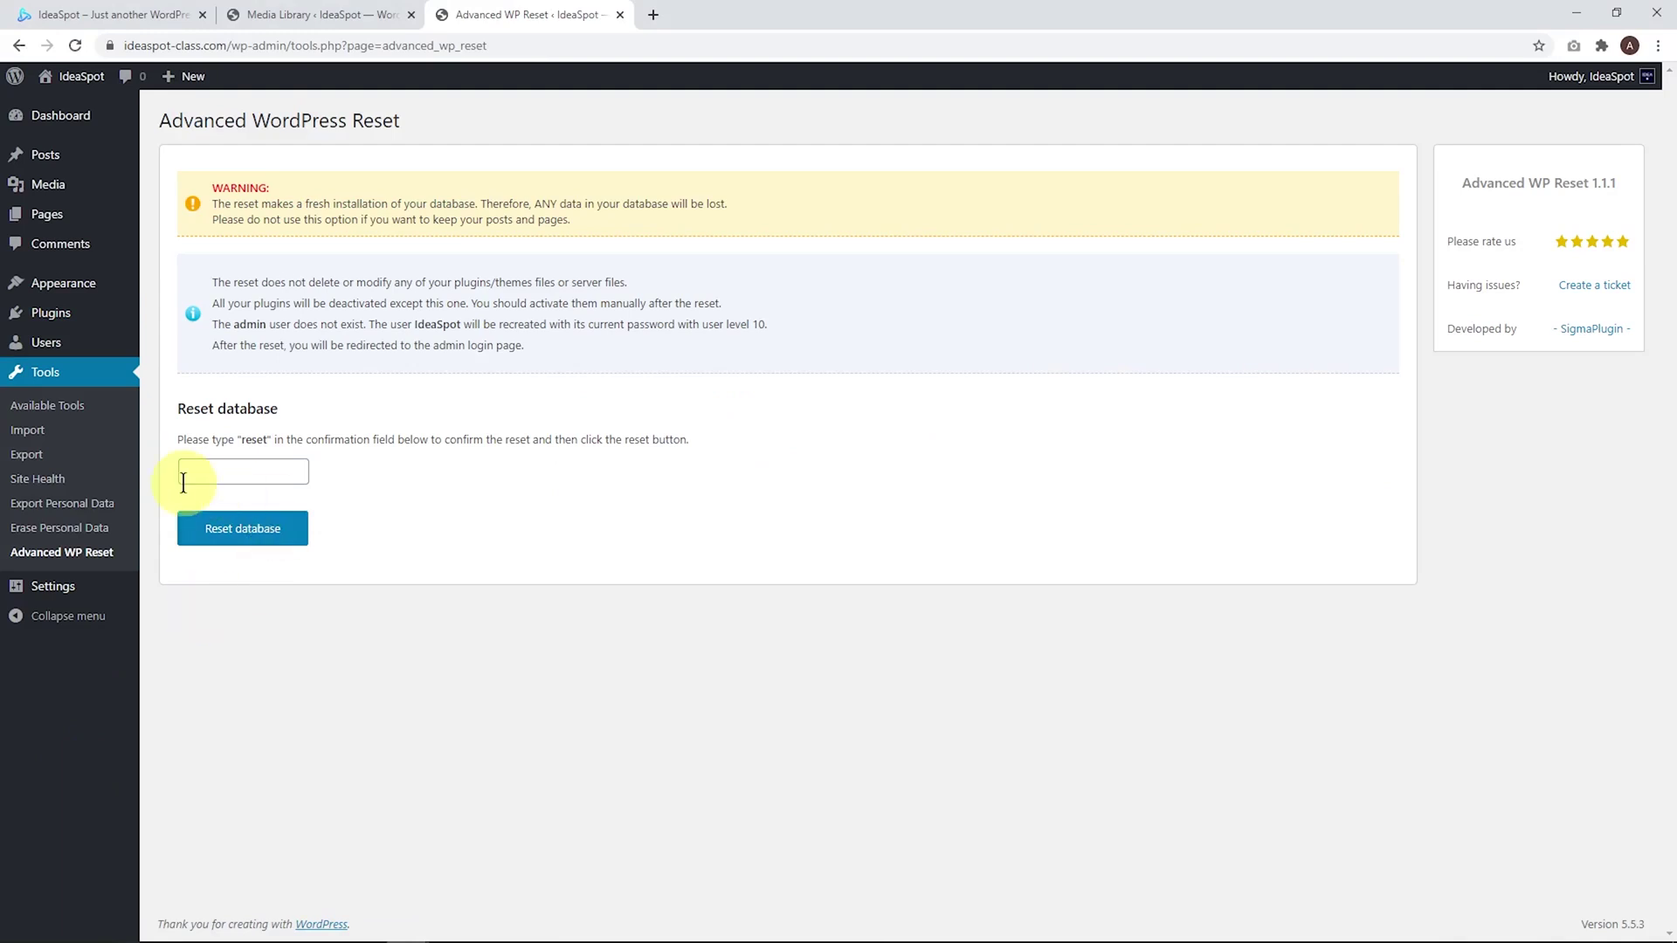
pyautogui.click(211, 474)
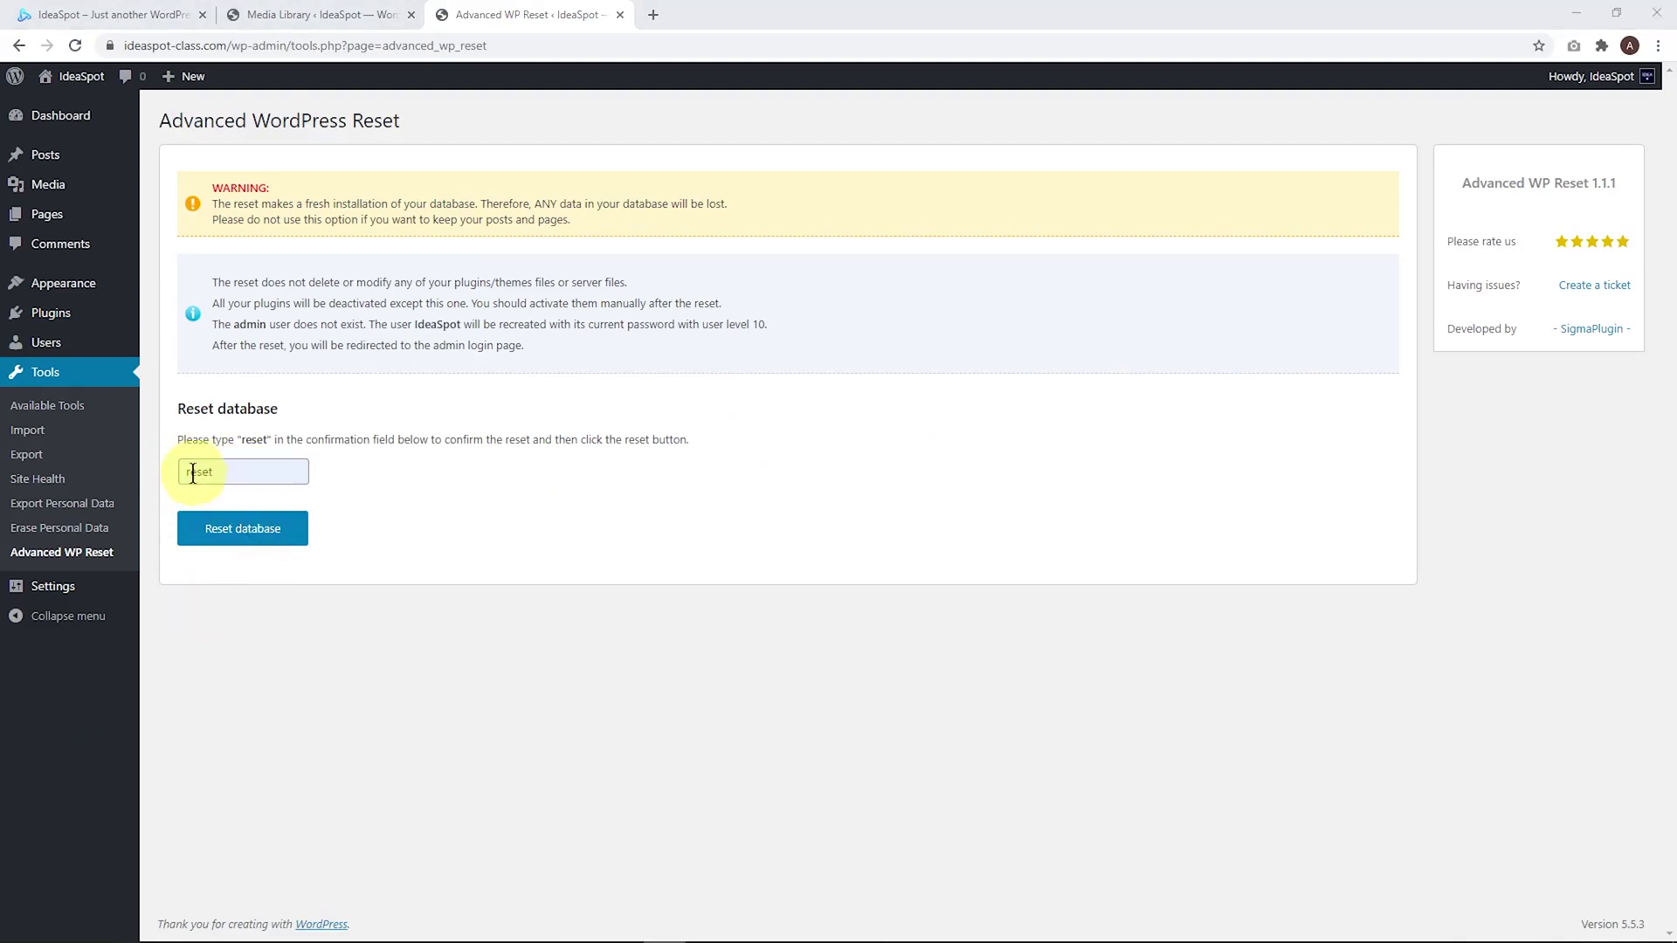
pyautogui.click(223, 530)
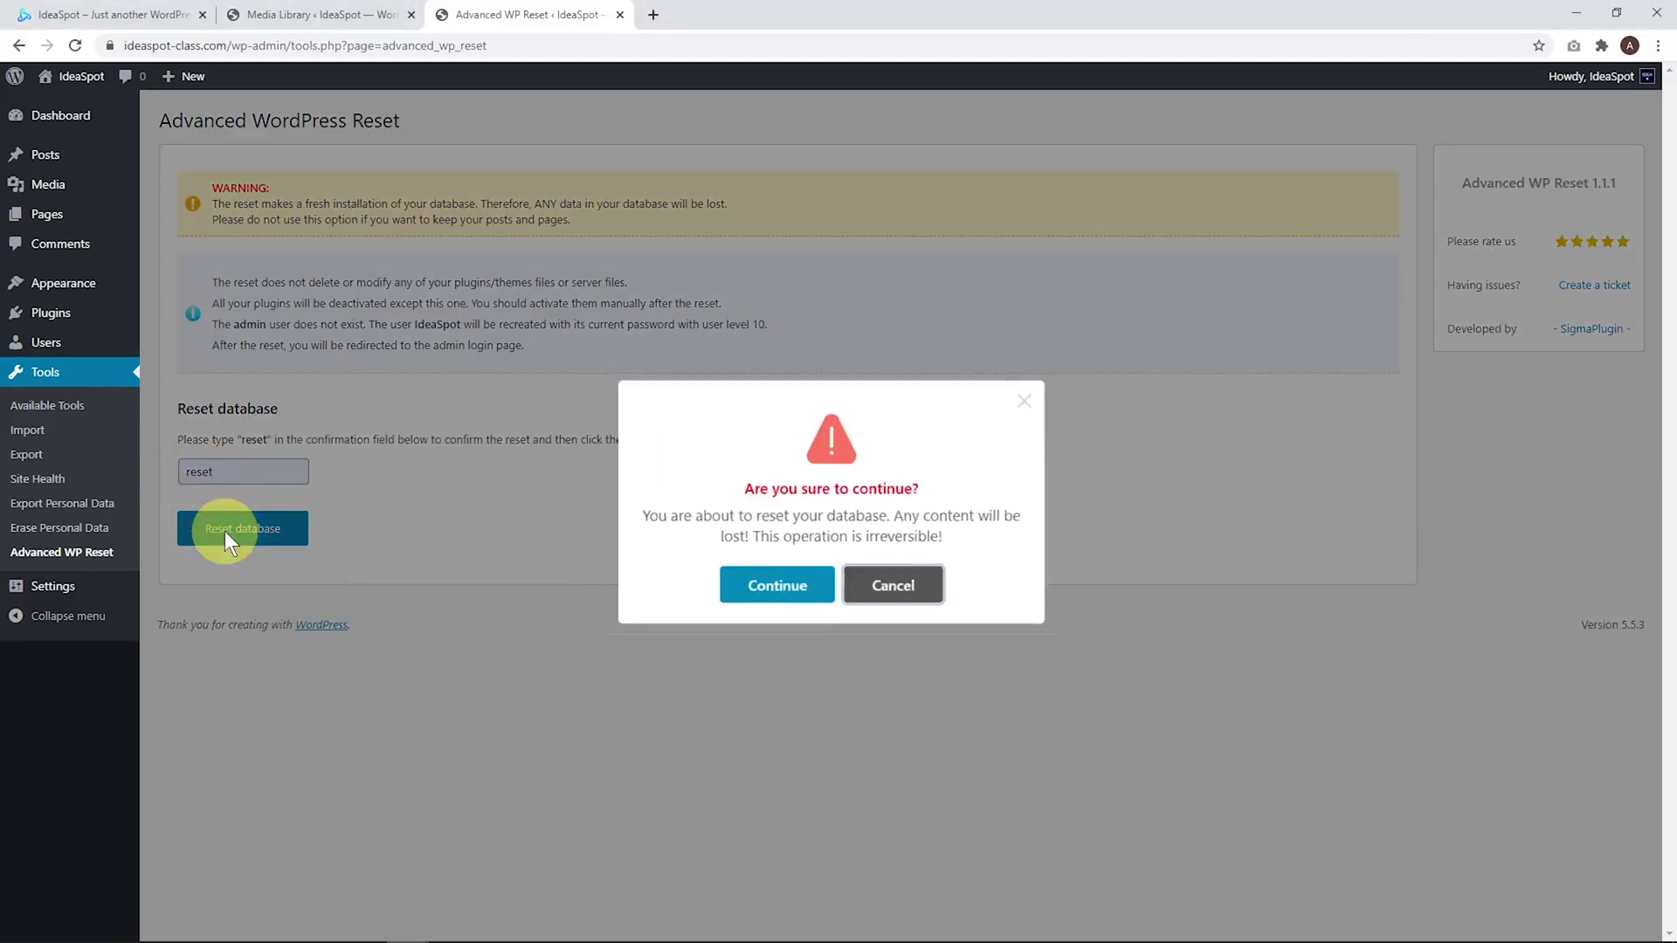
pyautogui.click(773, 599)
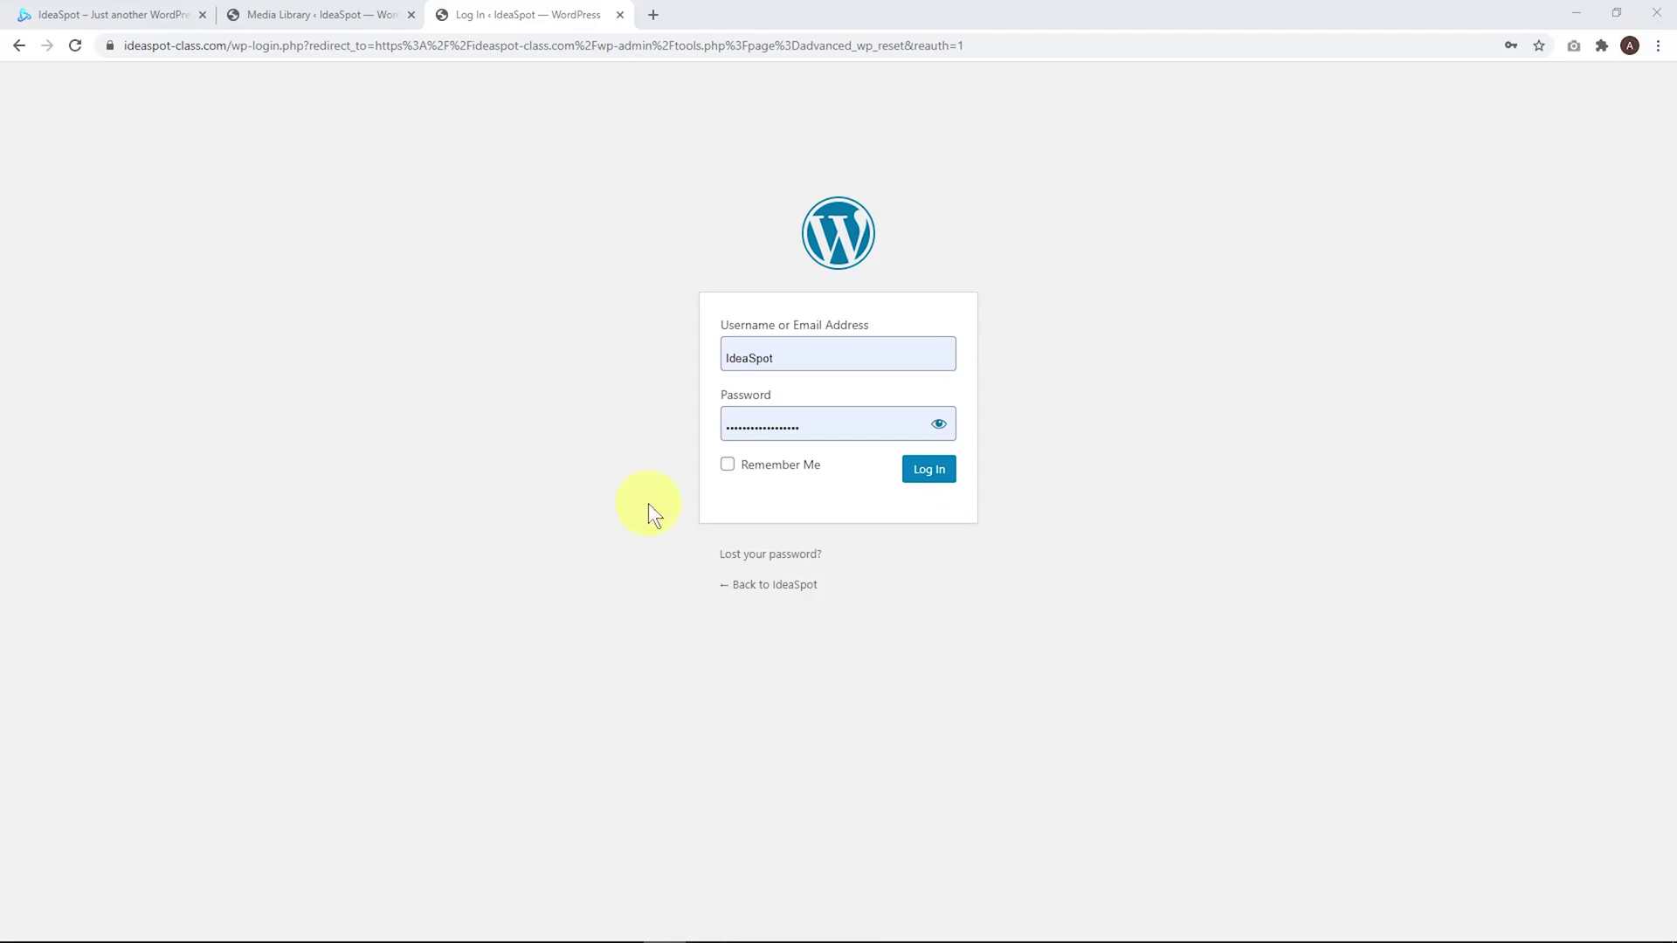
# Log back in and open the IdeaSpot site in a new tab to view the reset homepage
pyautogui.click(926, 472)
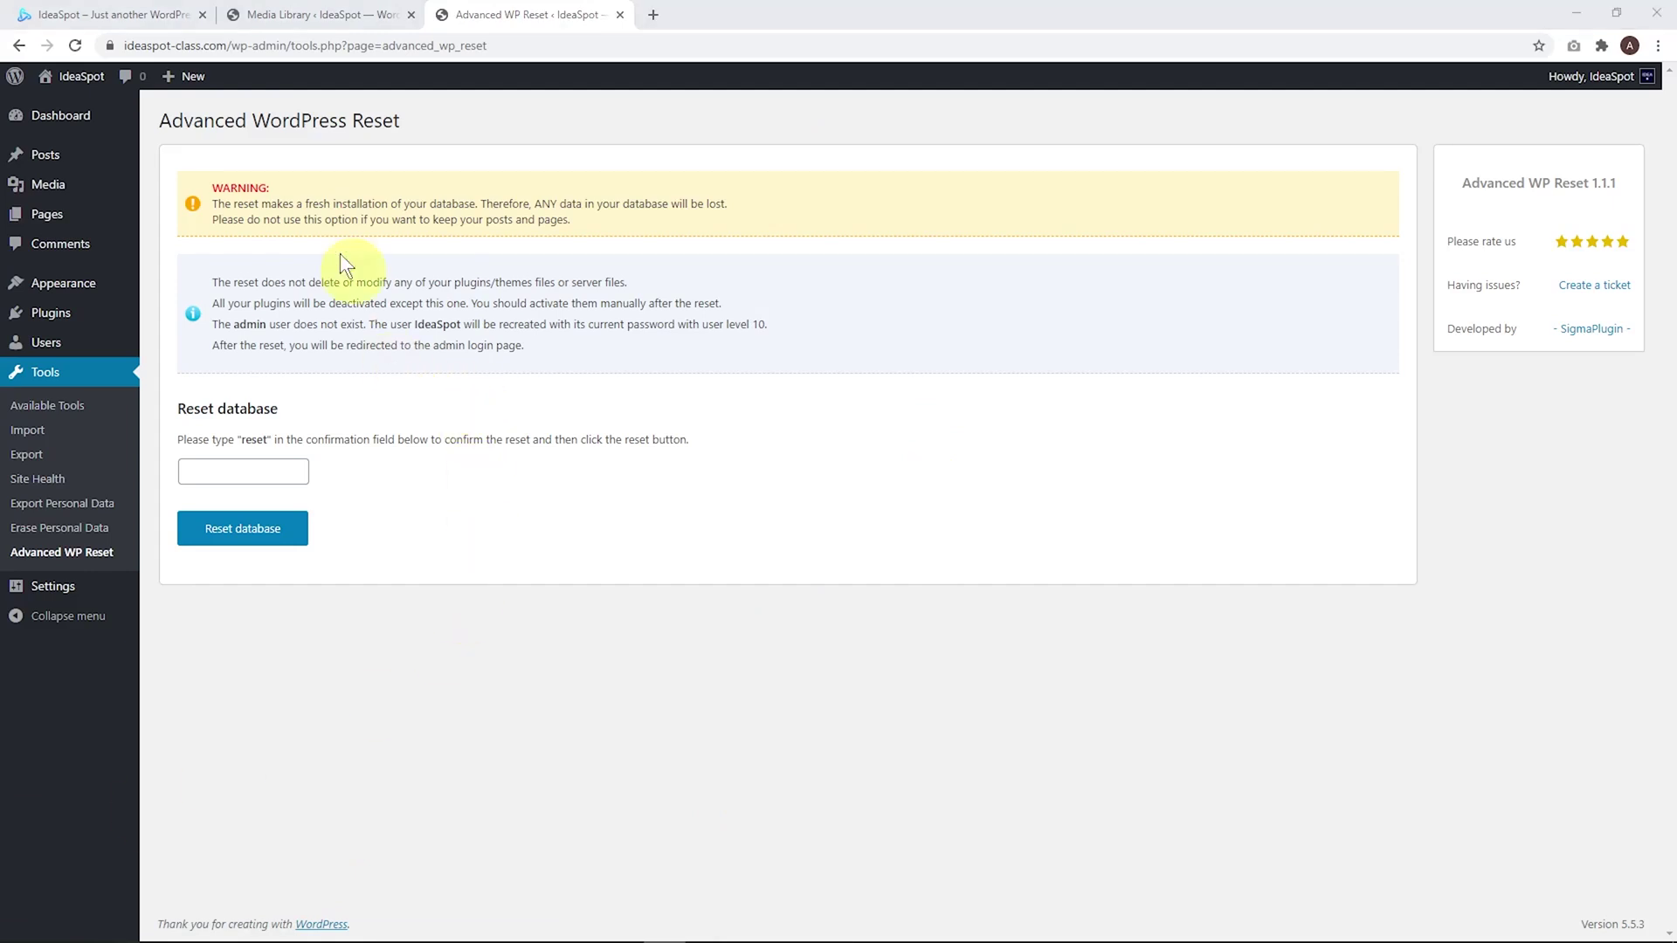
pyautogui.moveTo(53, 76)
pyautogui.rightClick(61, 105)
pyautogui.click(87, 116)
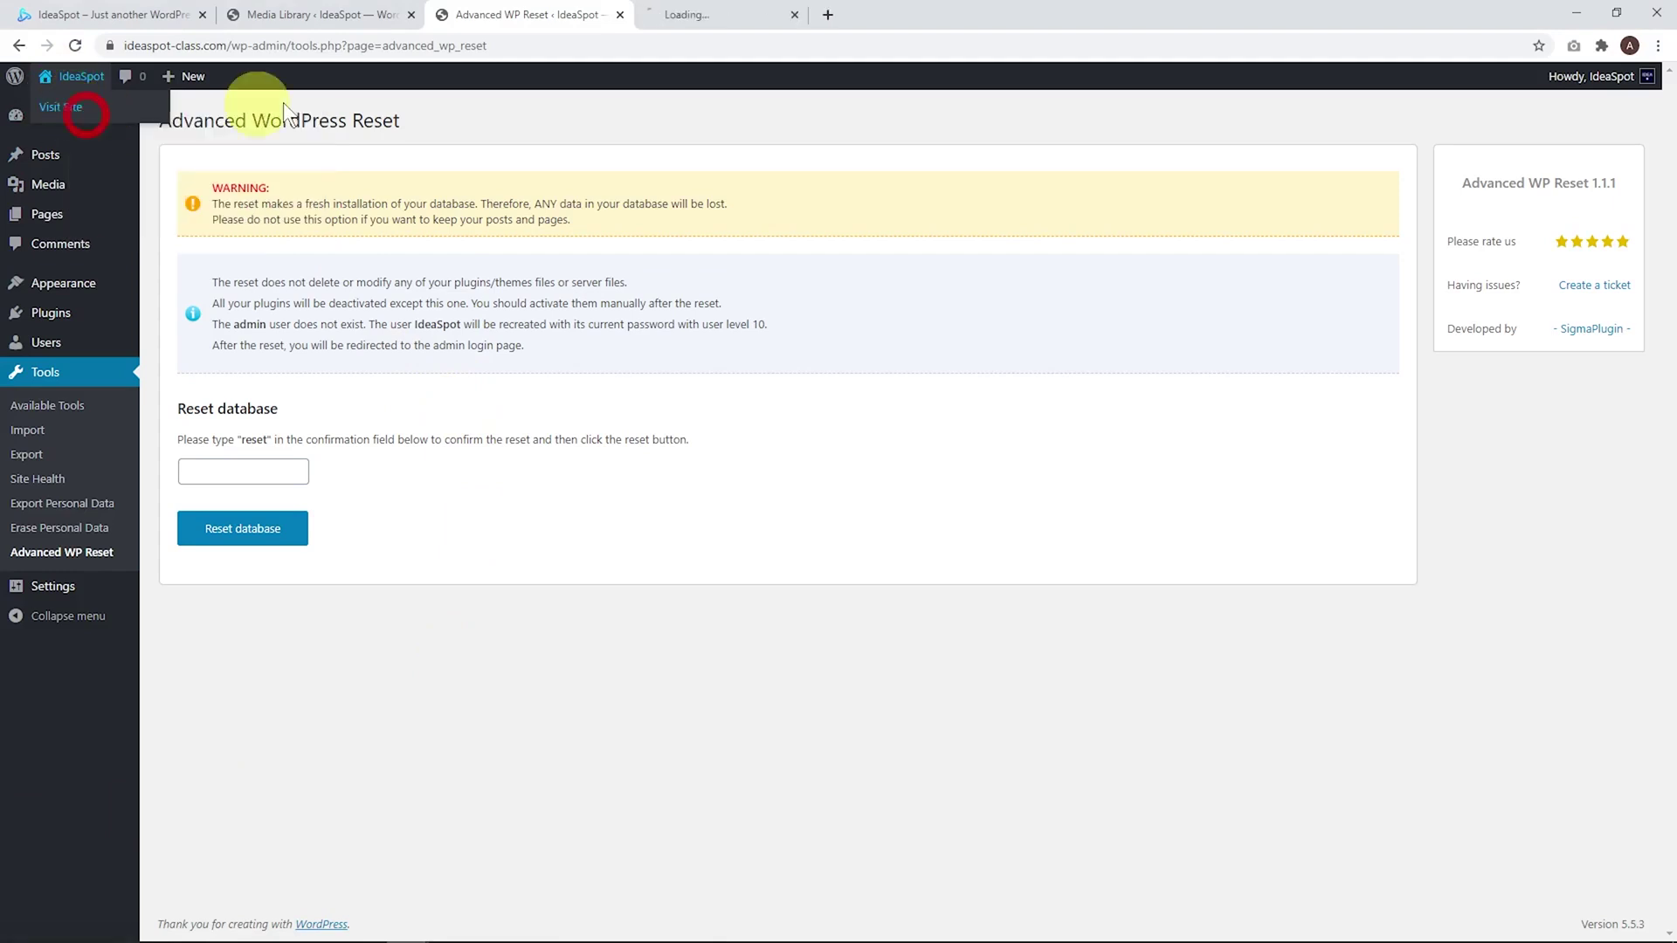
pyautogui.click(692, 14)
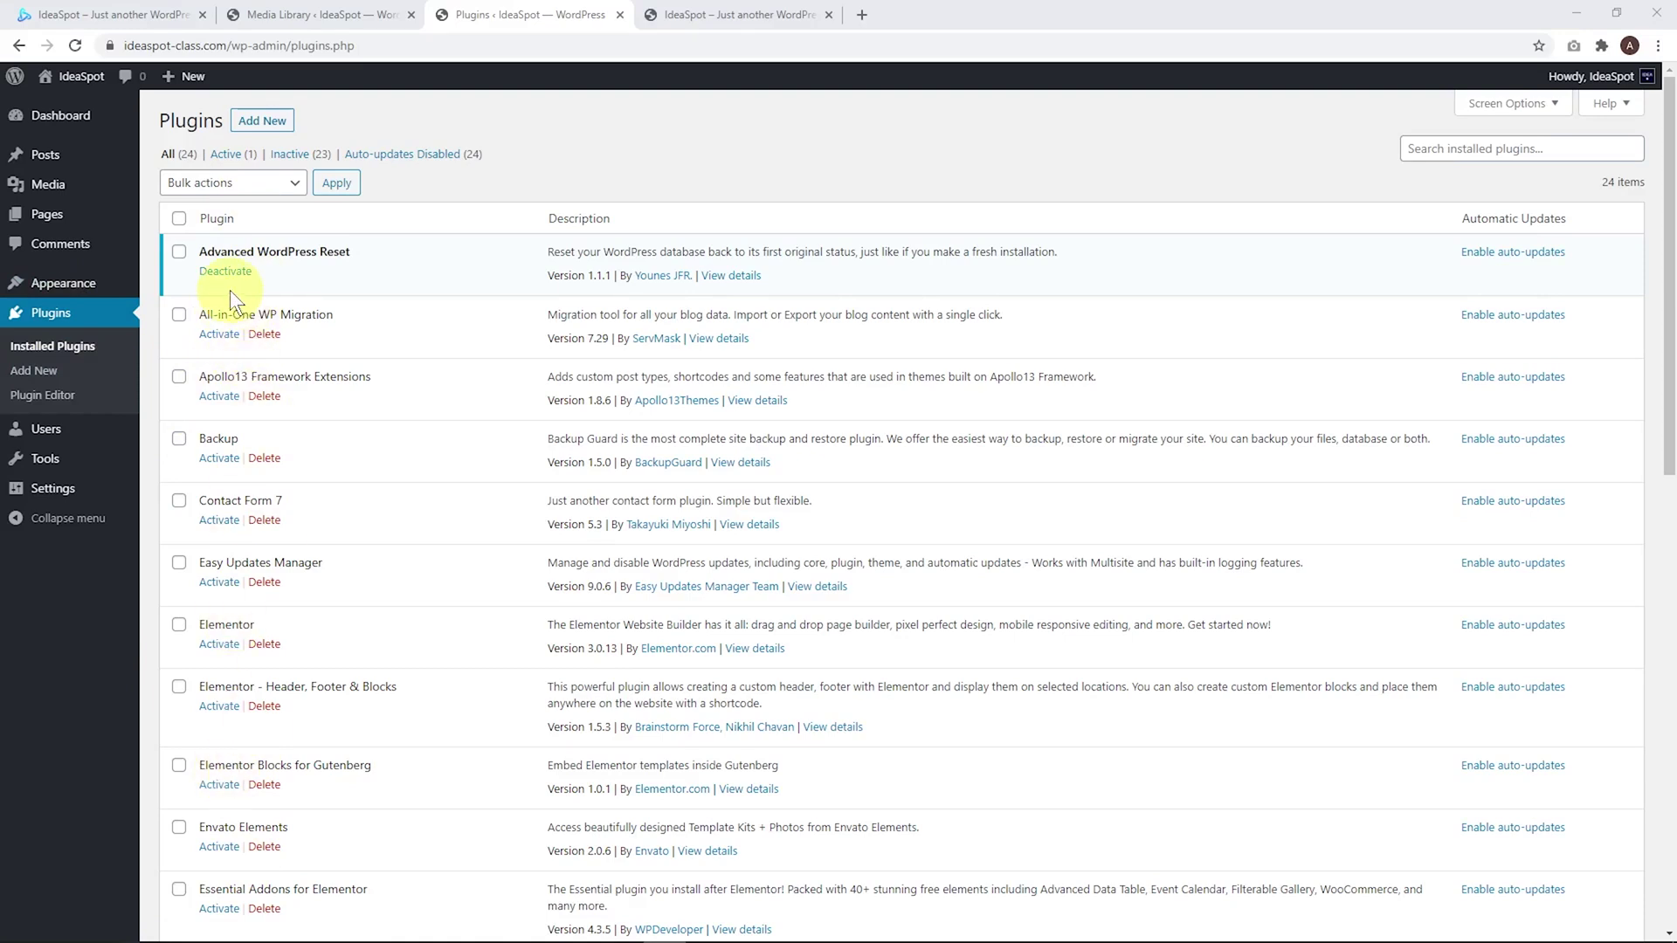
# Bulk-delete the Backup, Contact Form 7 and Easy Updates Manager plugins
pyautogui.click(178, 440)
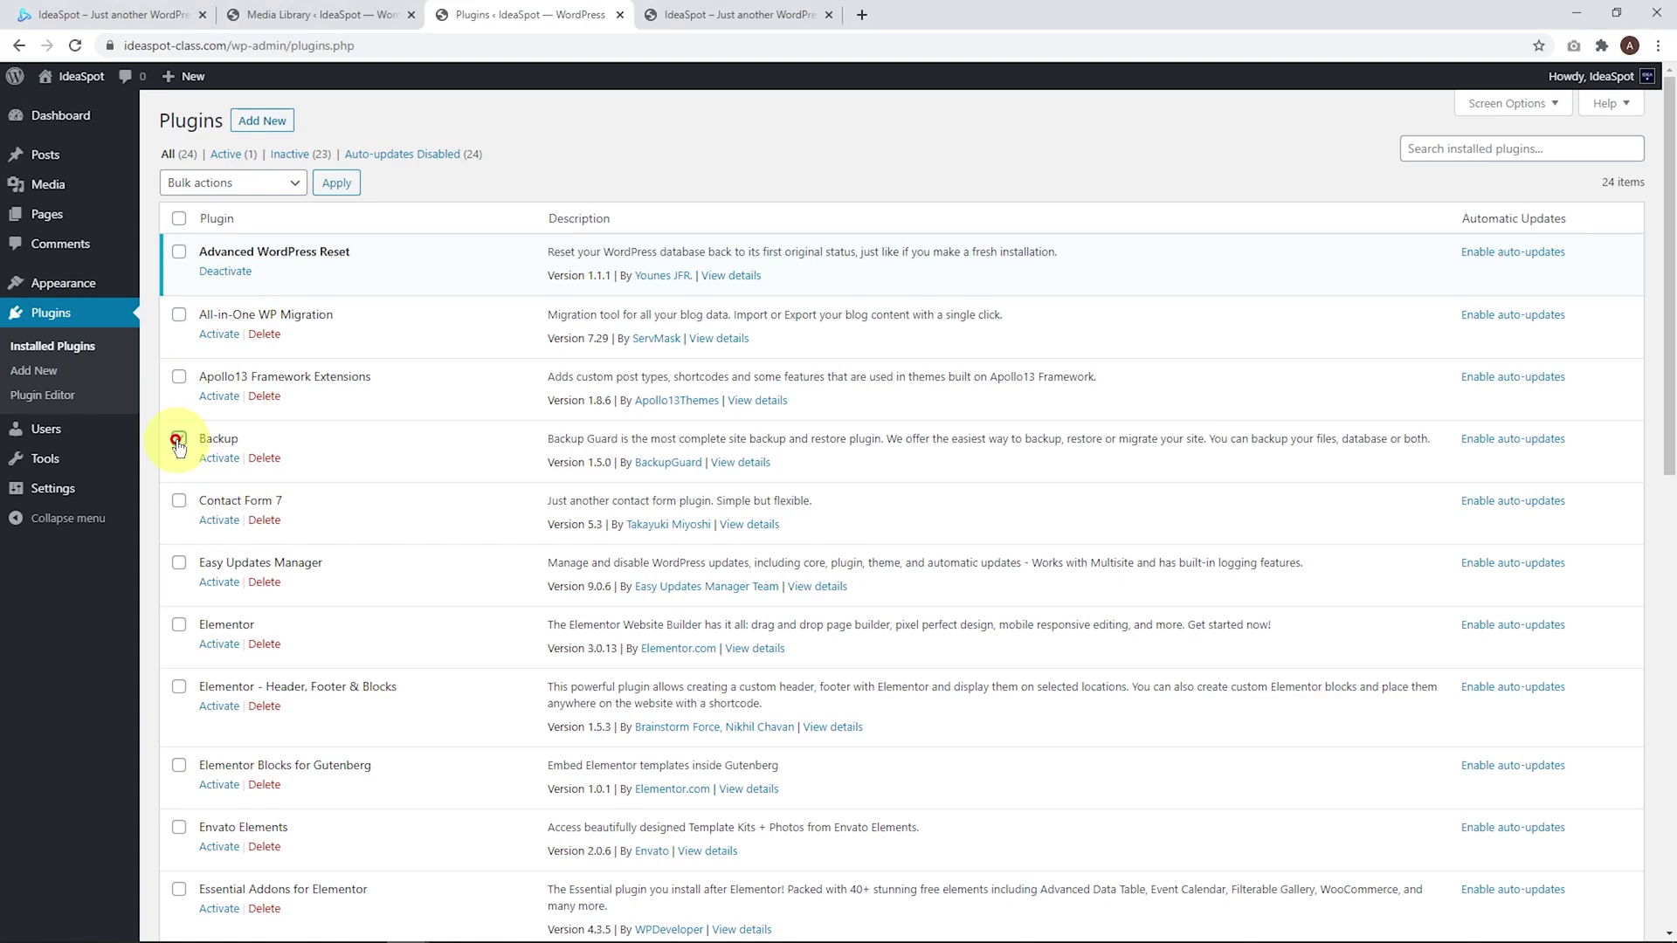
pyautogui.click(178, 502)
pyautogui.click(178, 568)
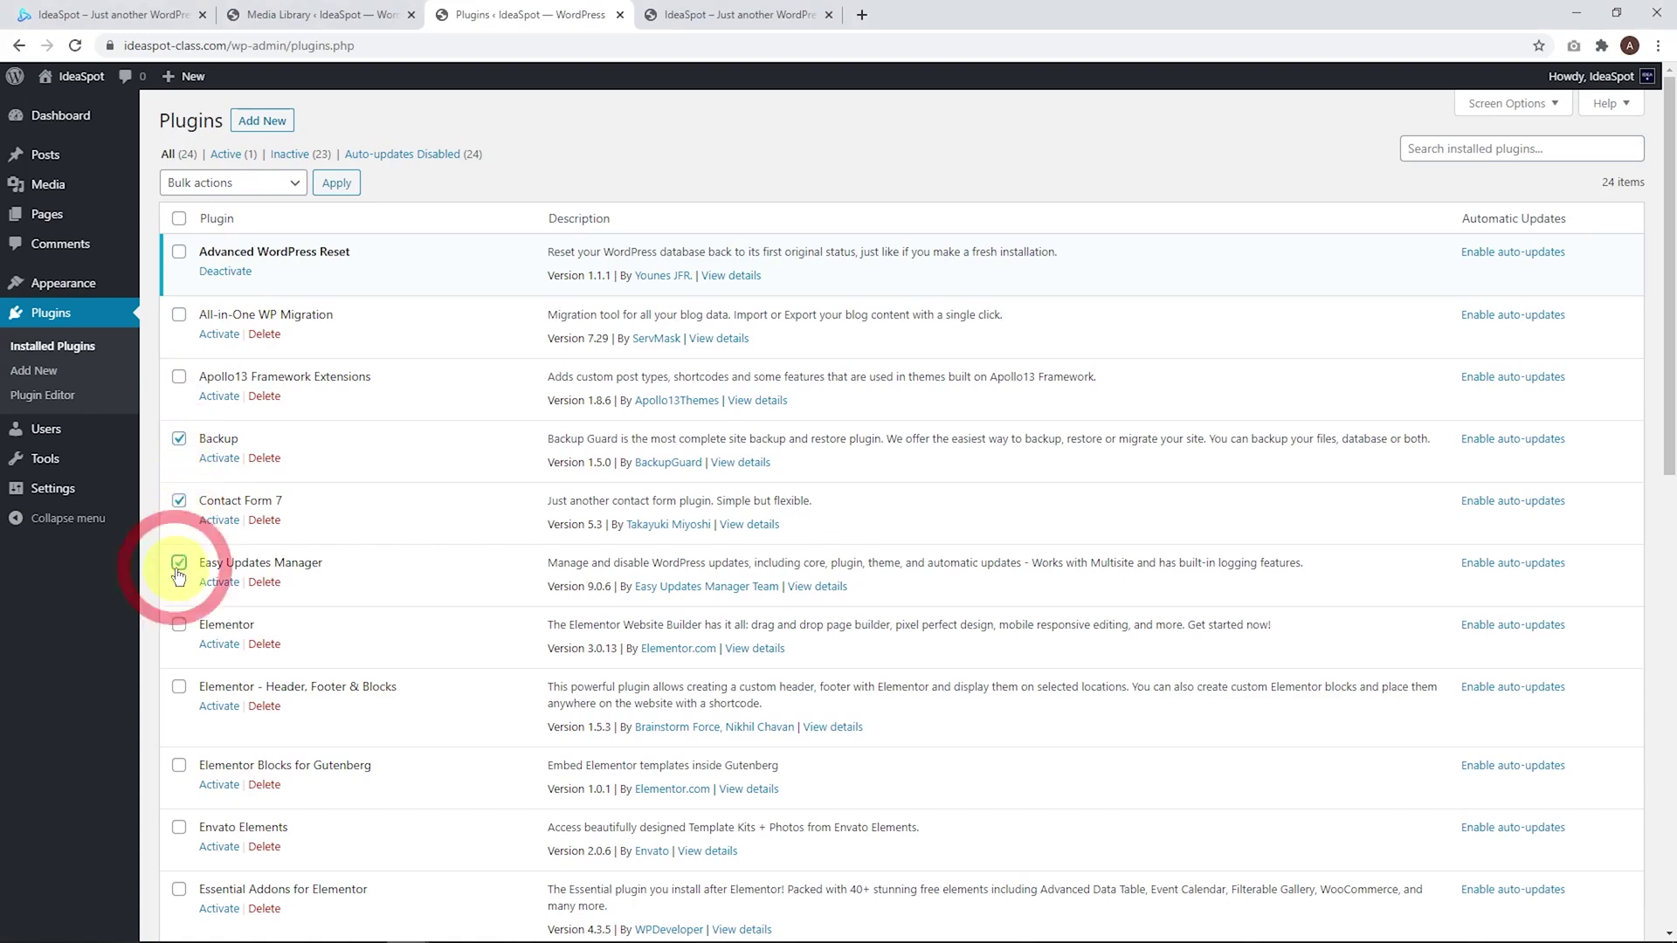
pyautogui.click(208, 183)
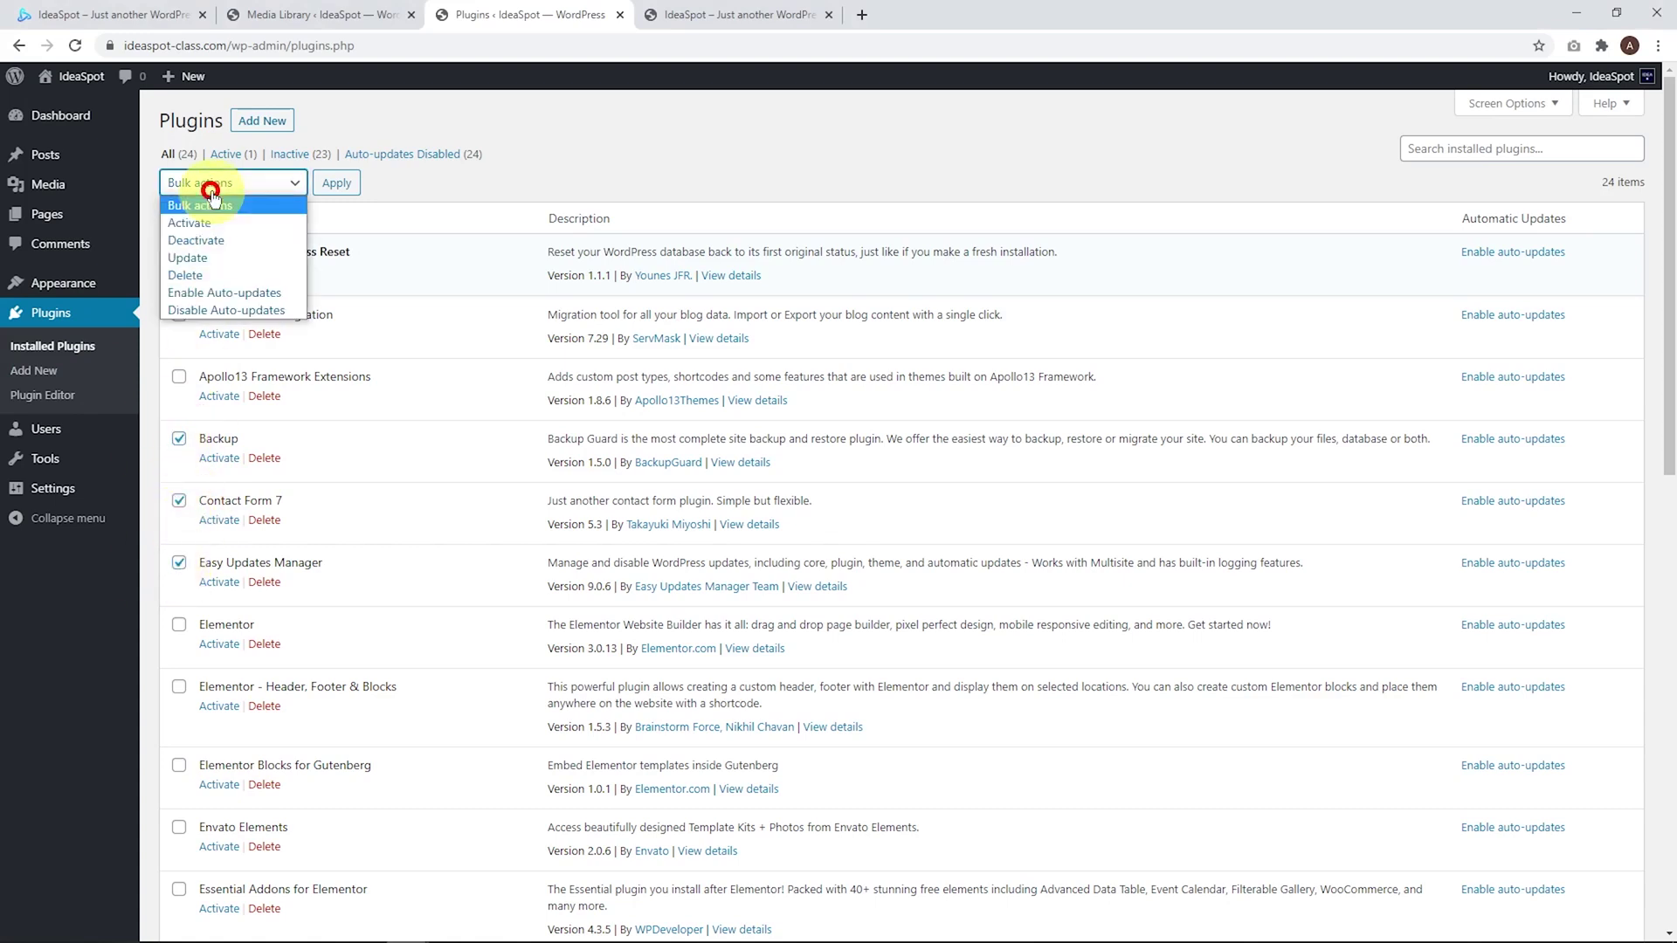
pyautogui.click(201, 274)
pyautogui.click(336, 182)
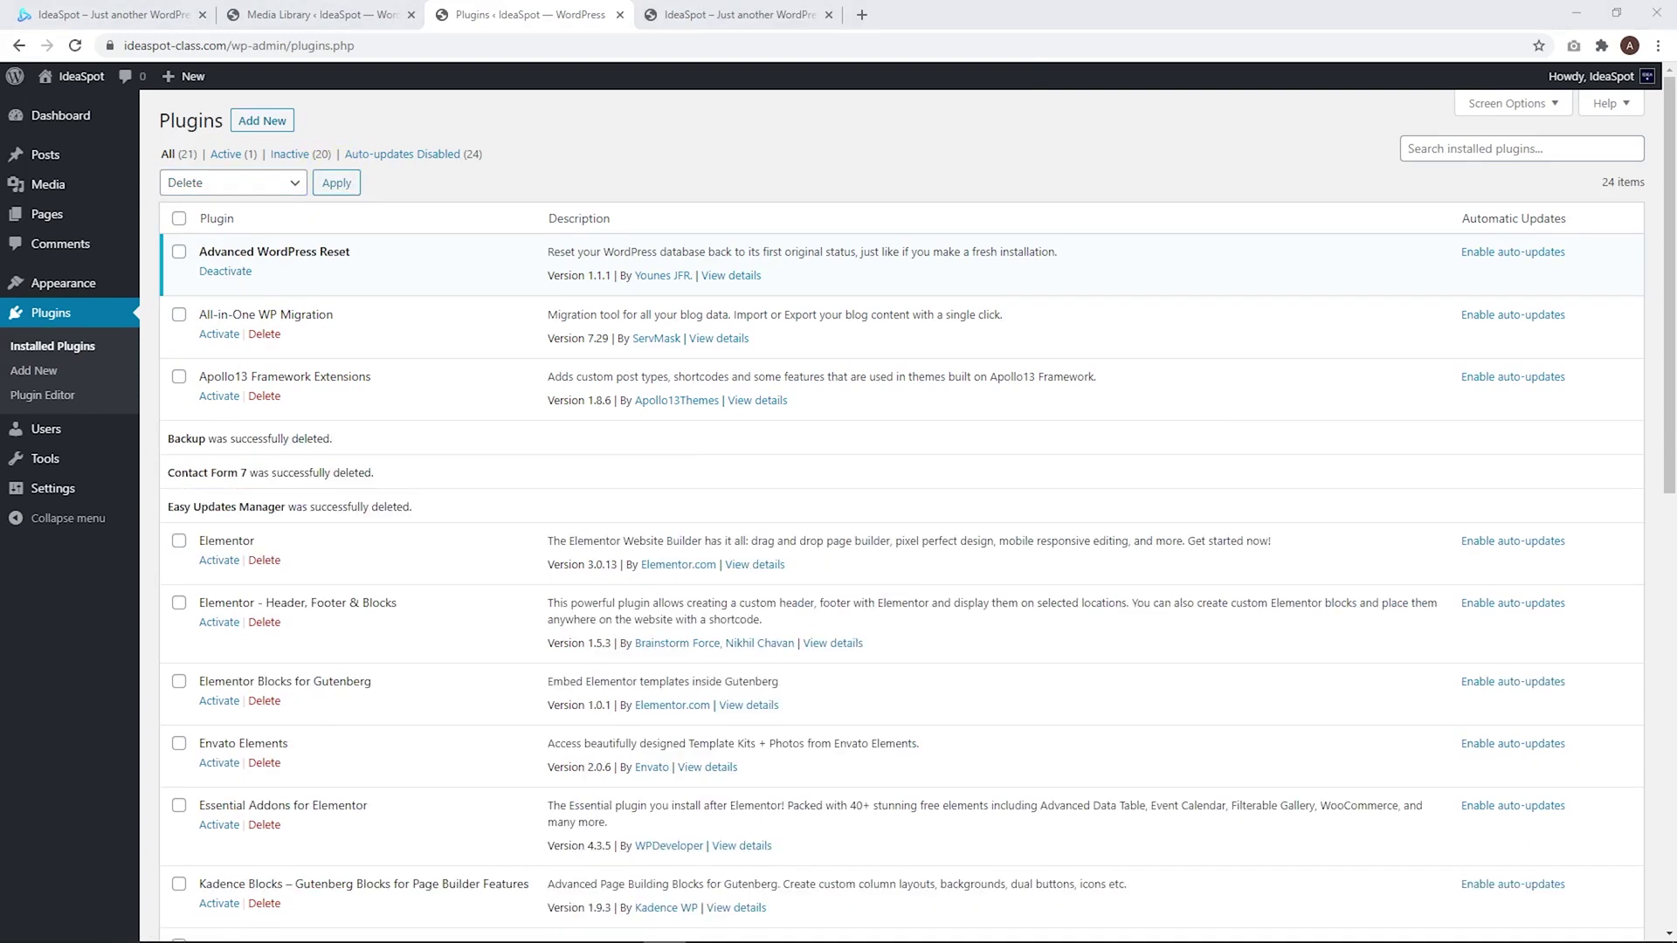
# Select all remaining inactive plugins and delete them, confirming the removal
pyautogui.click(179, 219)
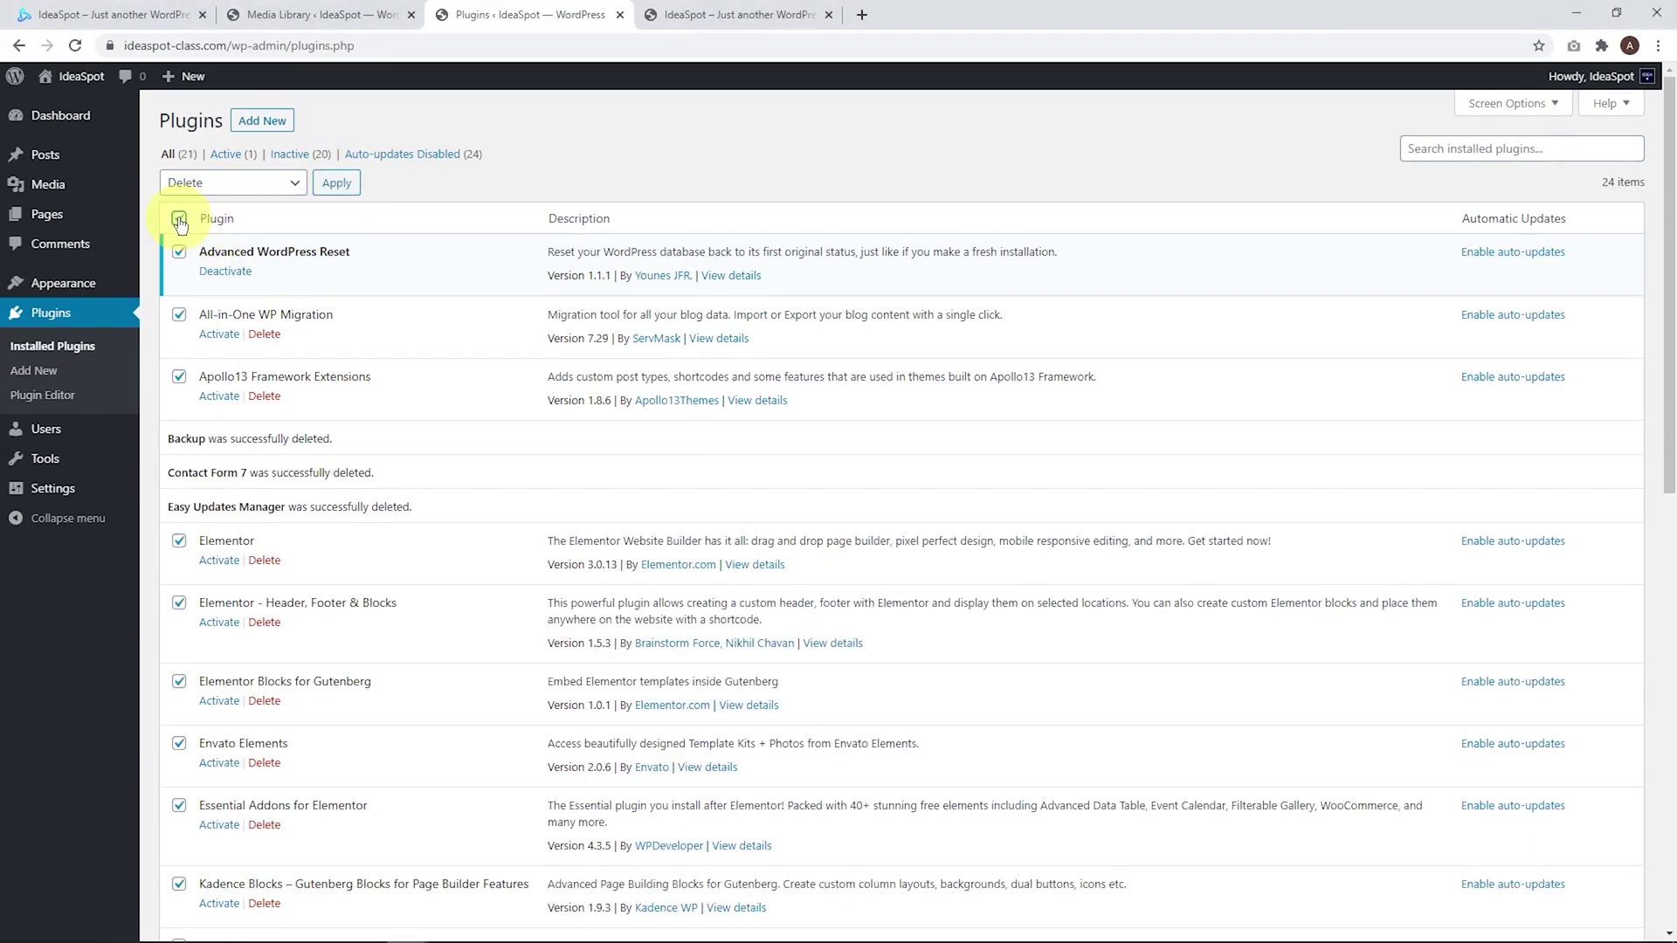
pyautogui.click(336, 183)
pyautogui.click(930, 161)
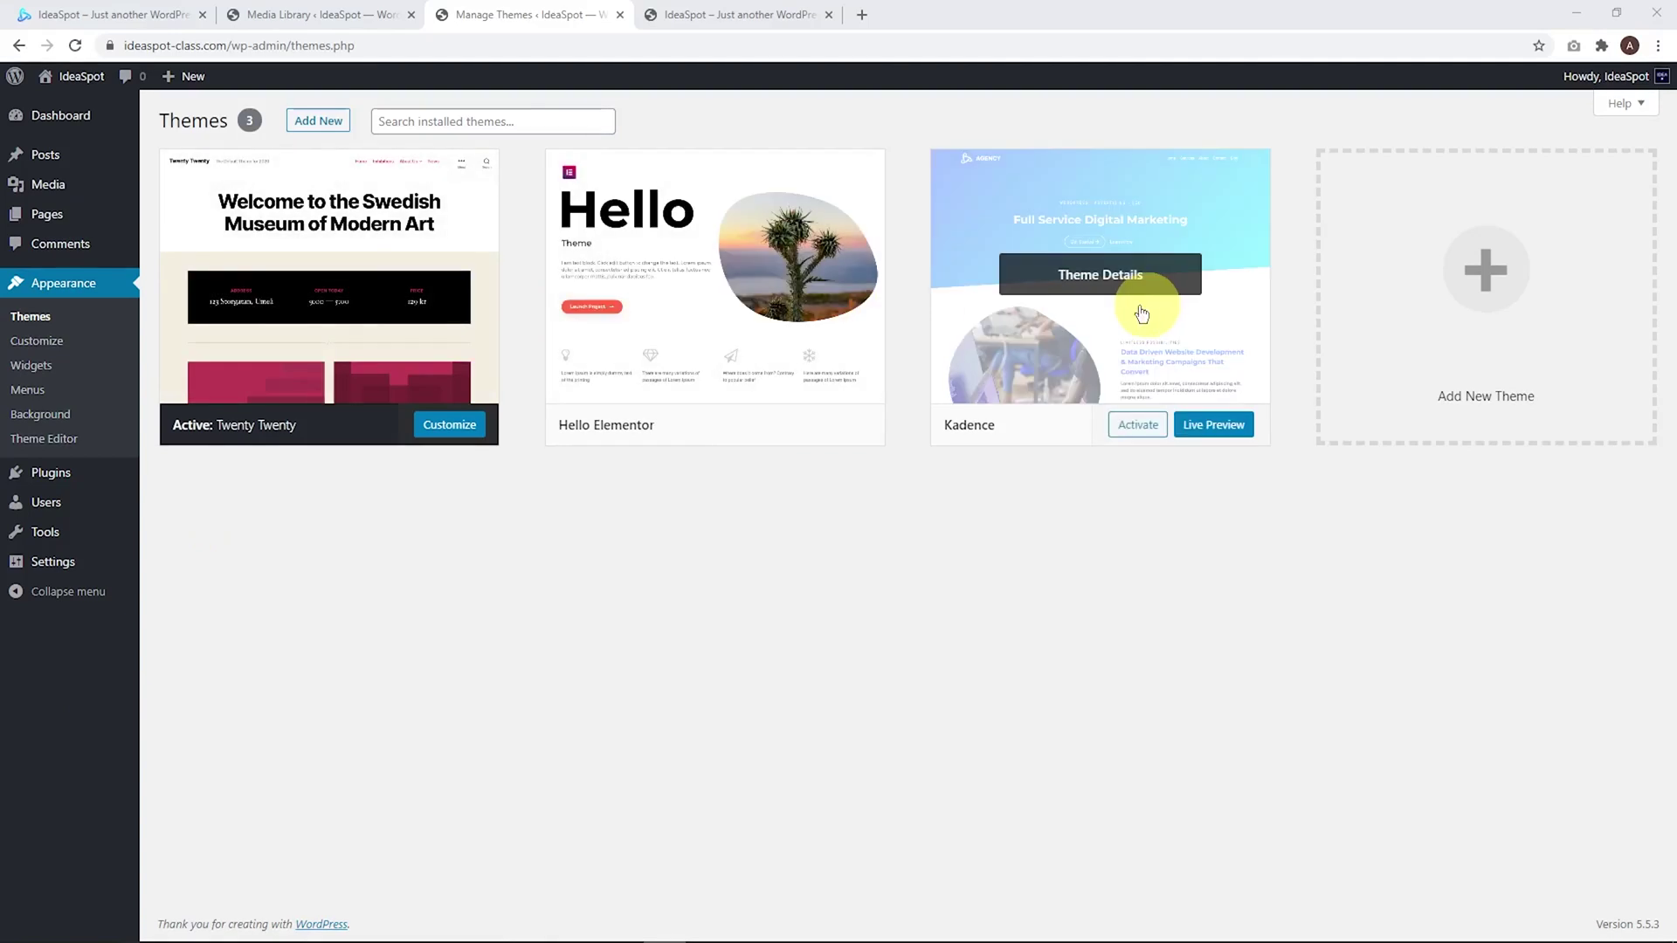
# Delete the Hello Elementor theme from its Theme Details and confirm
pyautogui.moveTo(1027, 319)
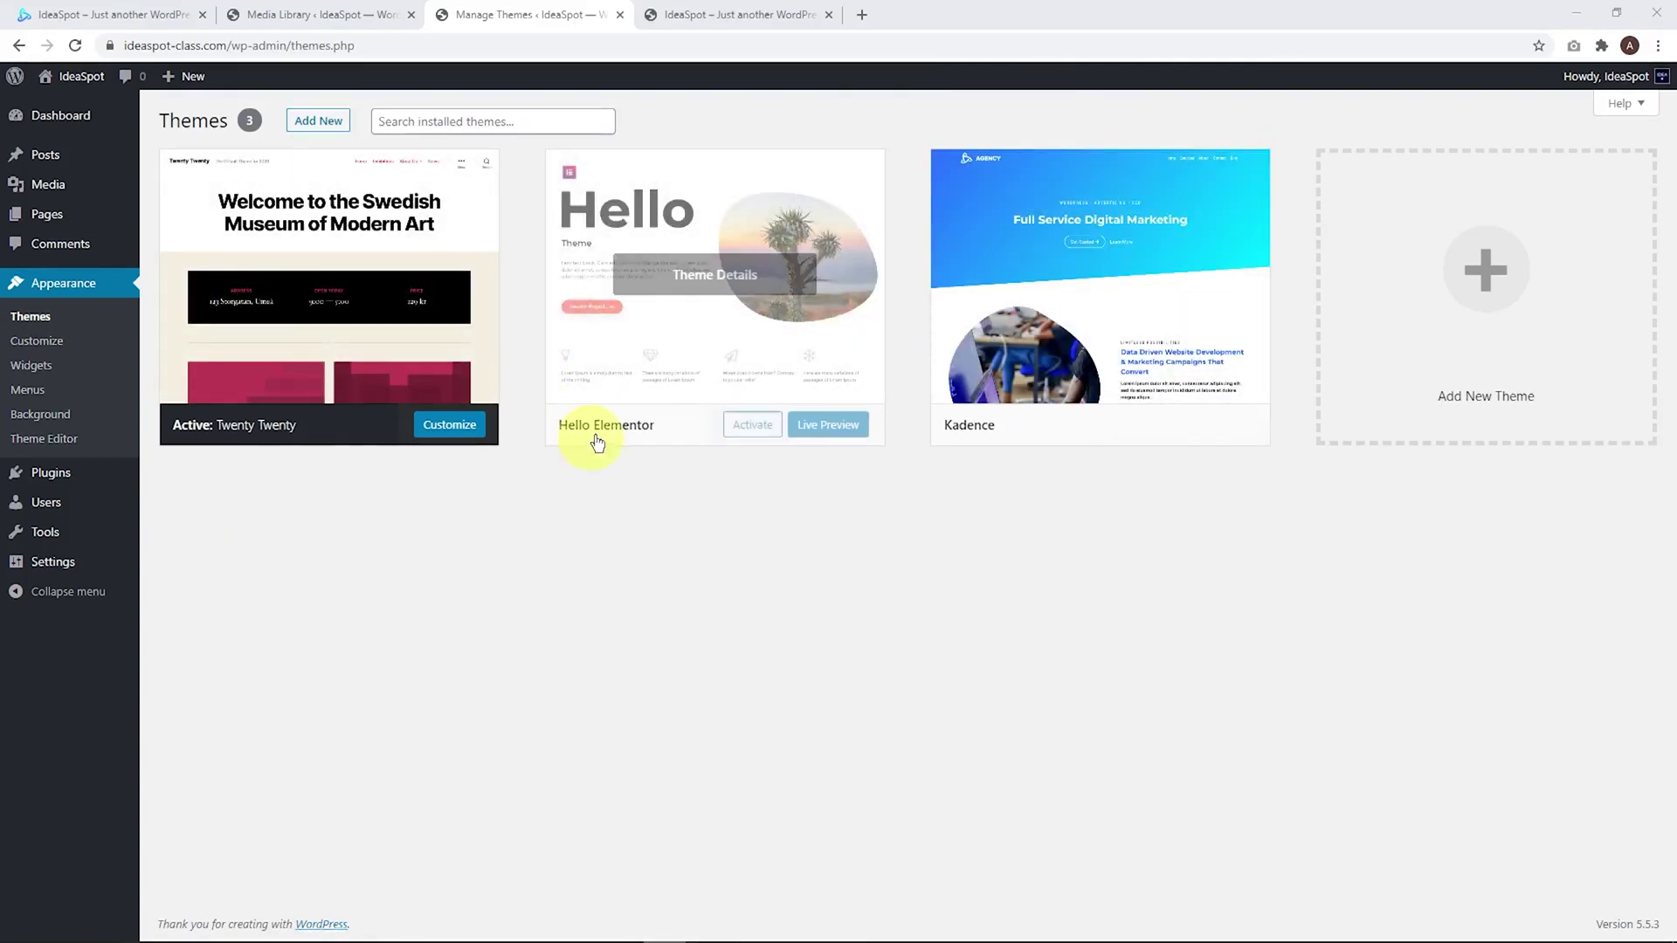
pyautogui.click(611, 384)
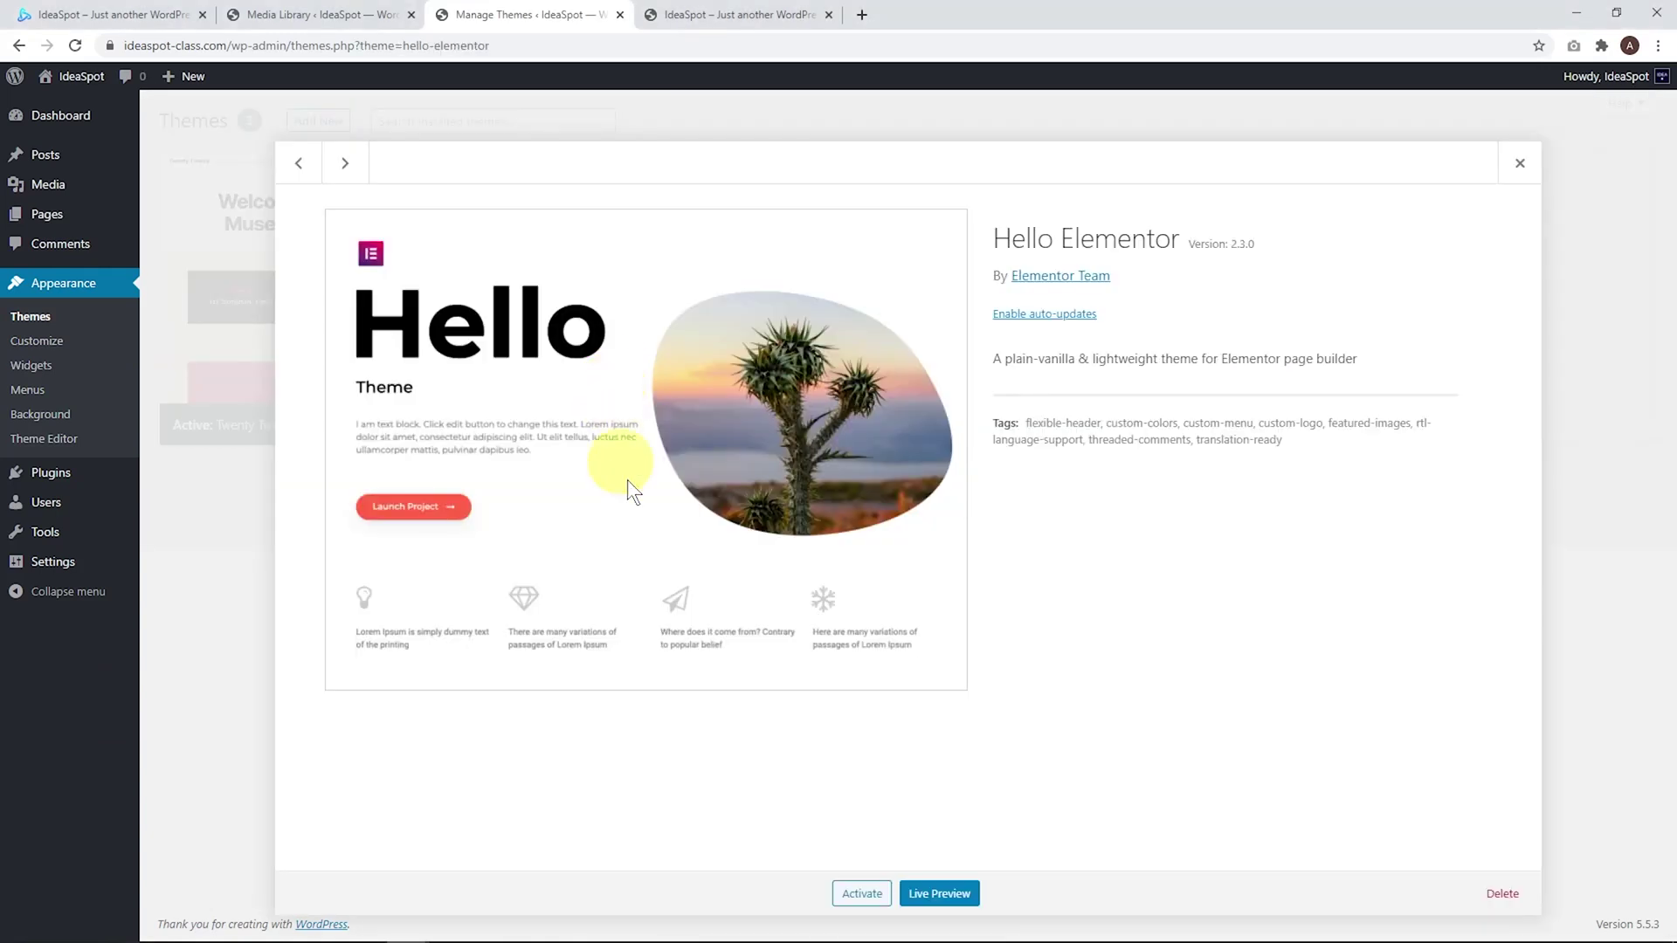
pyautogui.click(1502, 894)
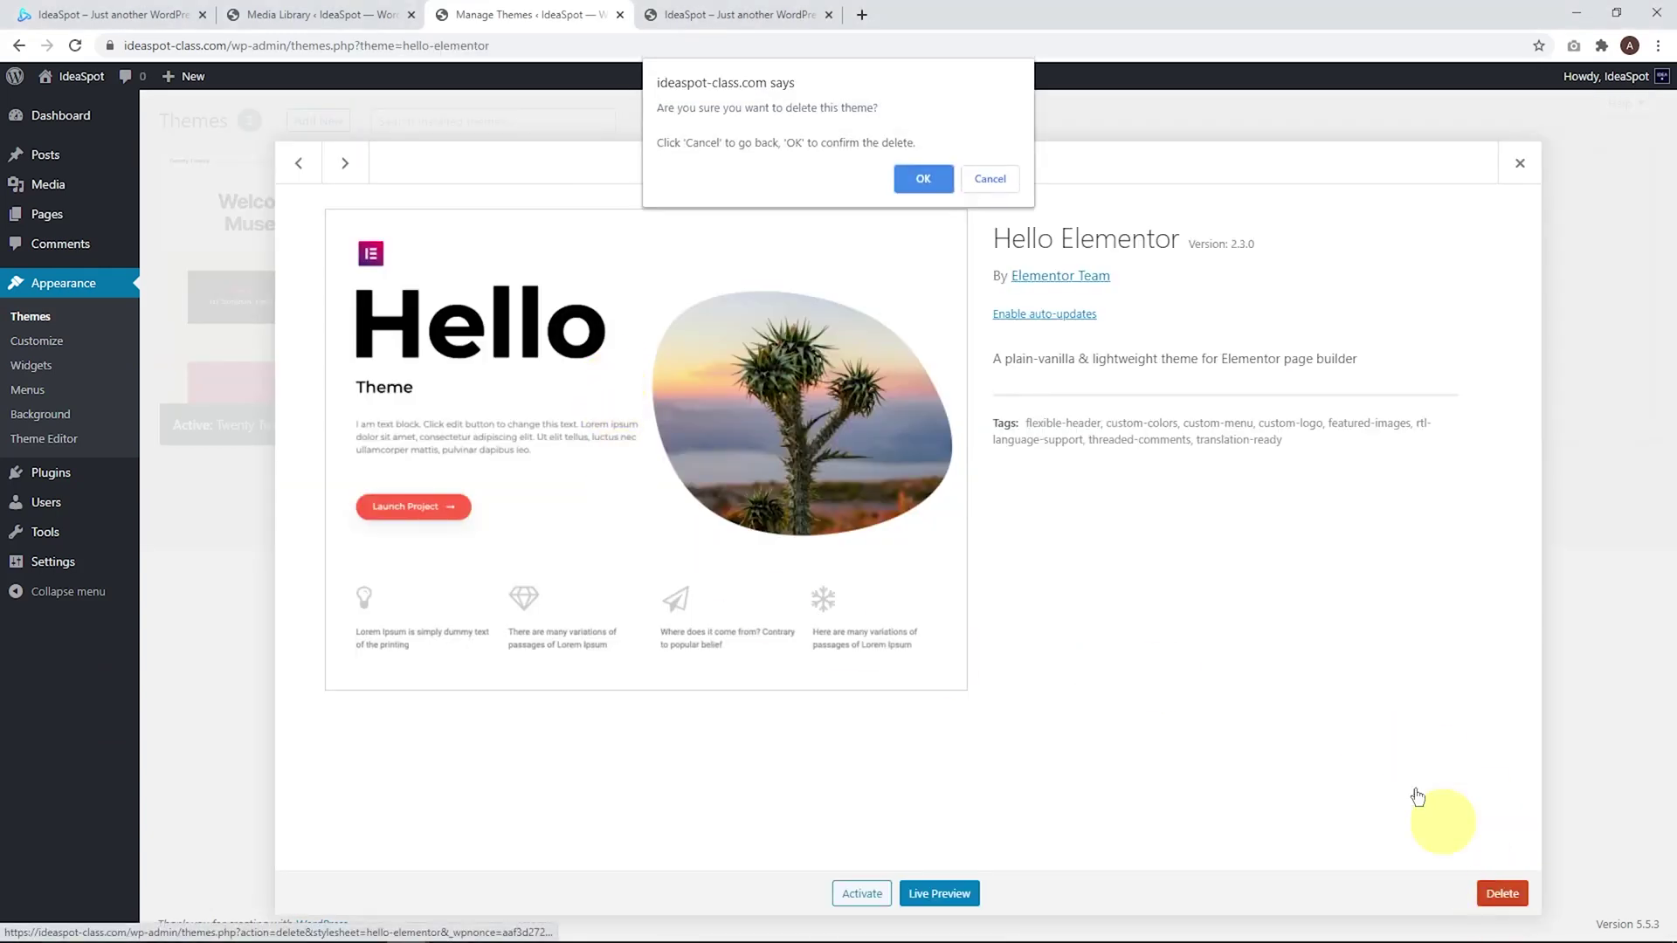
pyautogui.click(925, 180)
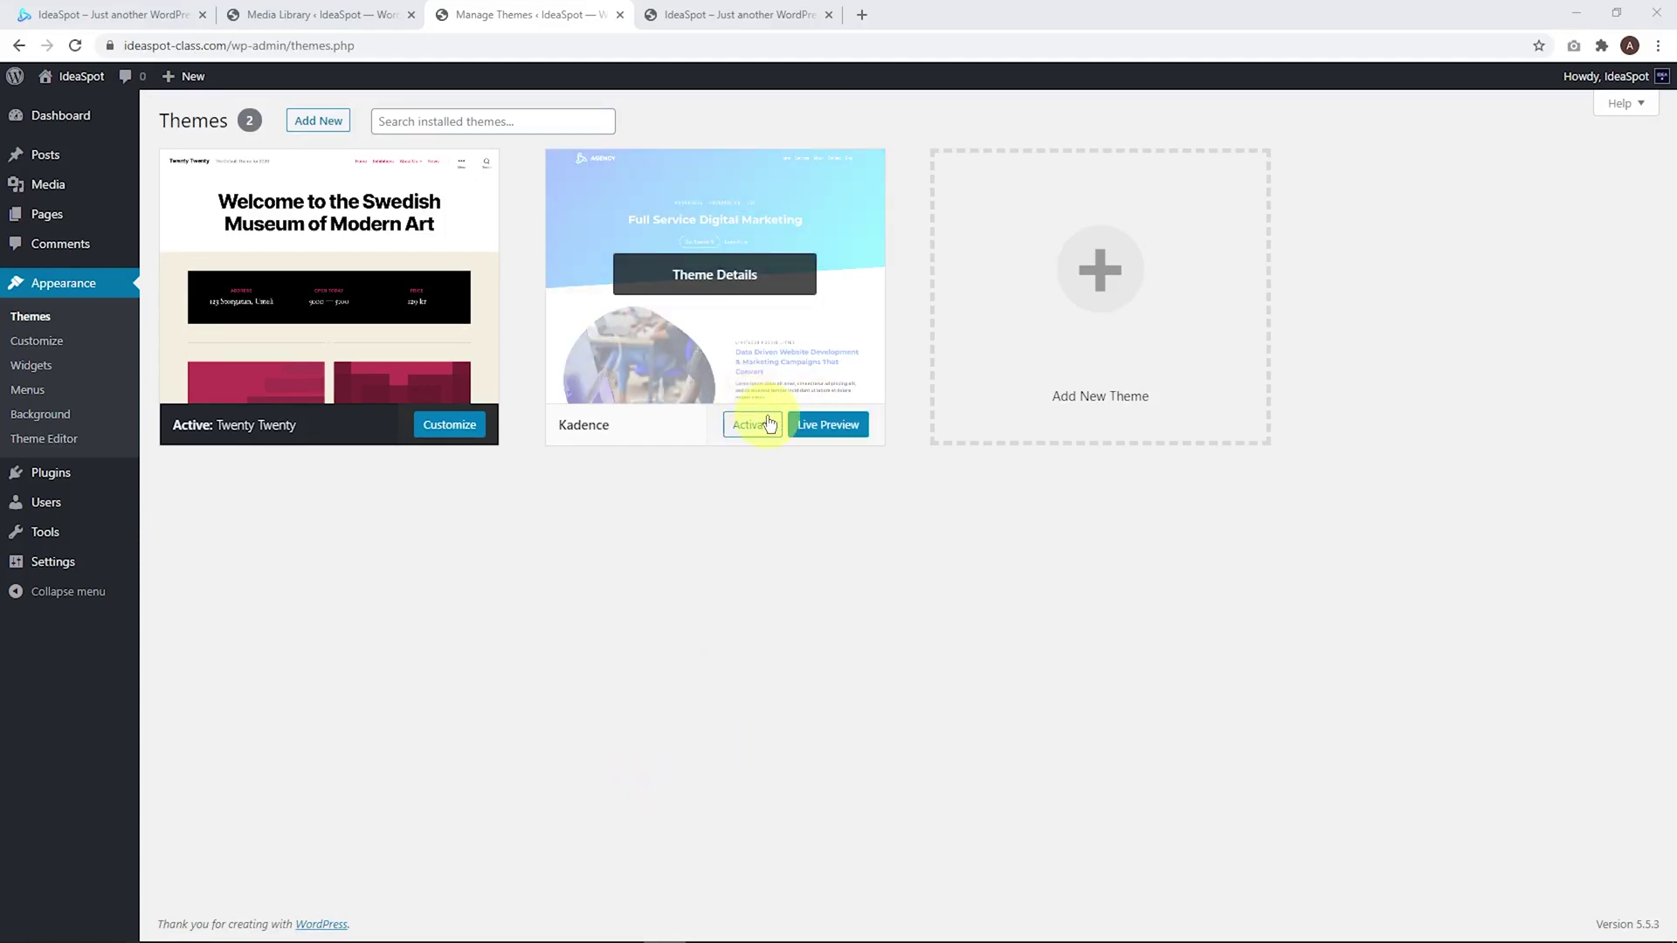
# Activate the Kadence theme, replacing Twenty Twenty
pyautogui.click(753, 425)
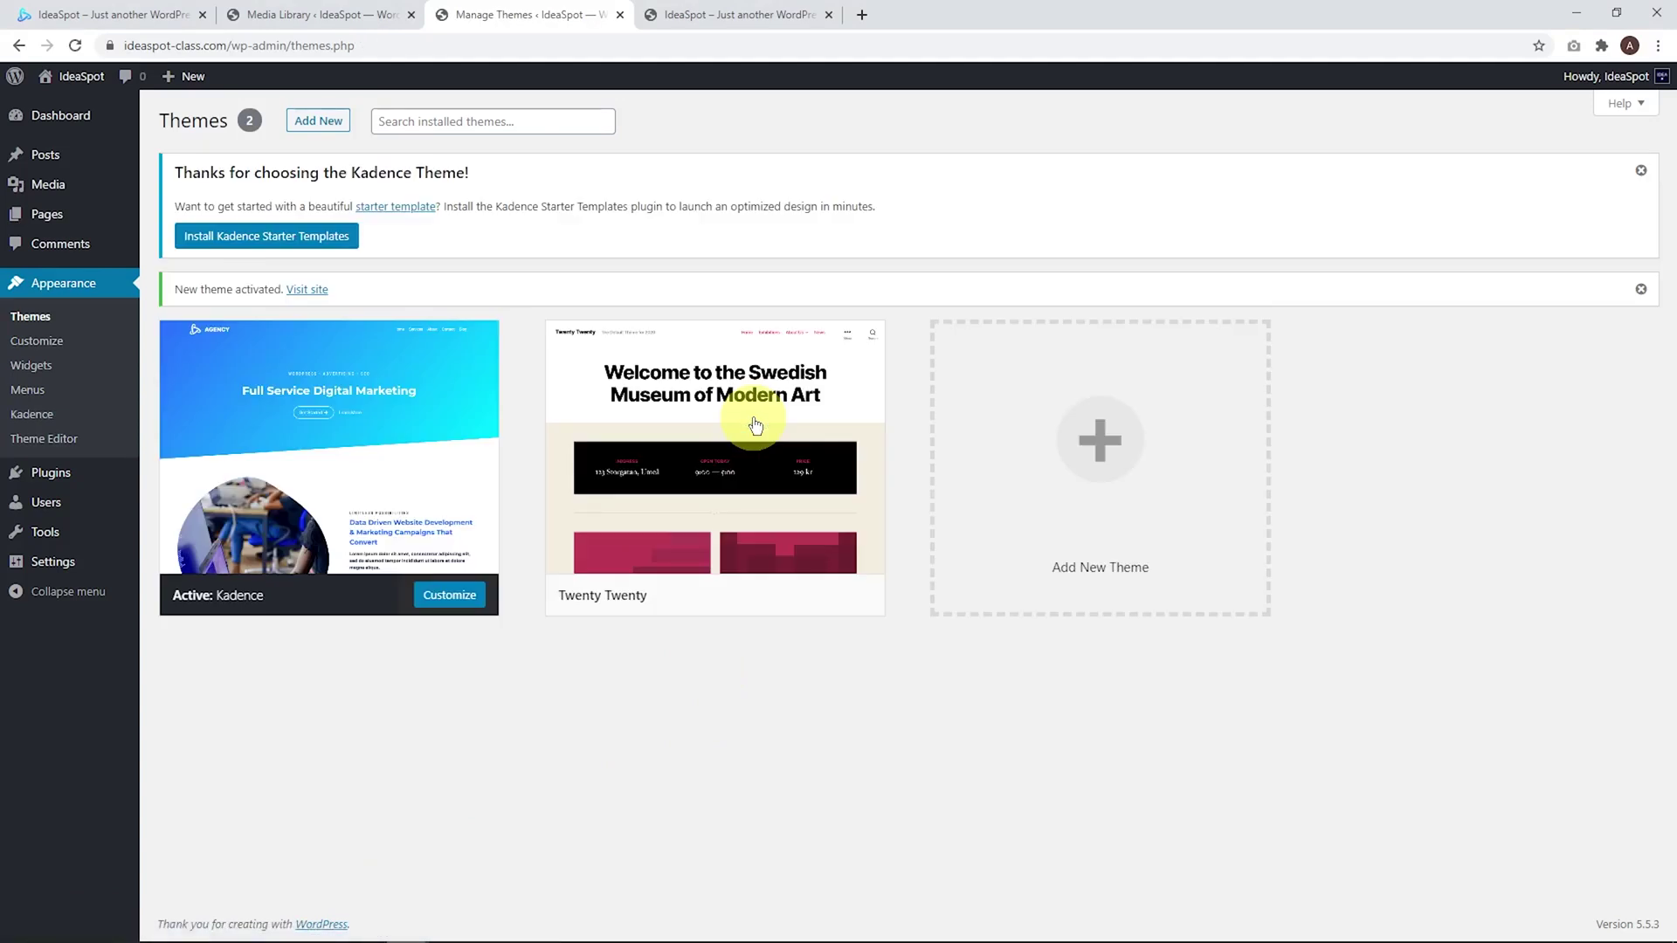